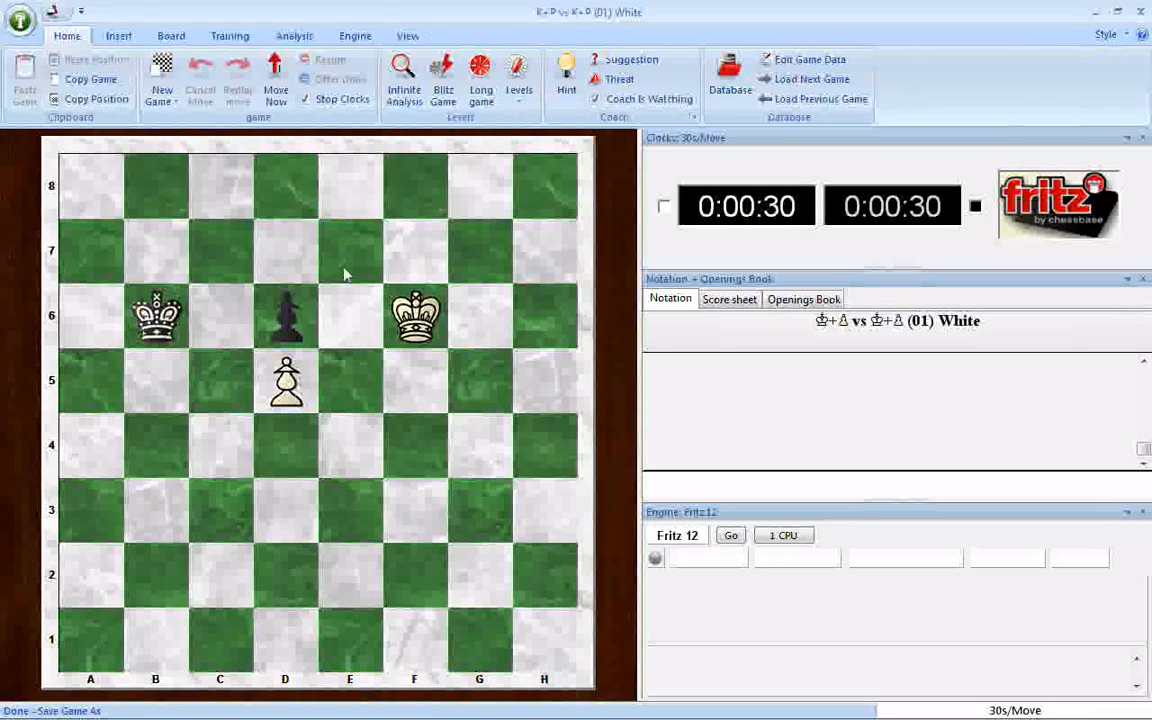
# Look through the list of available endgame training positions and leave it without starting an exercise
pyautogui.click(229, 37)
pyautogui.click(349, 100)
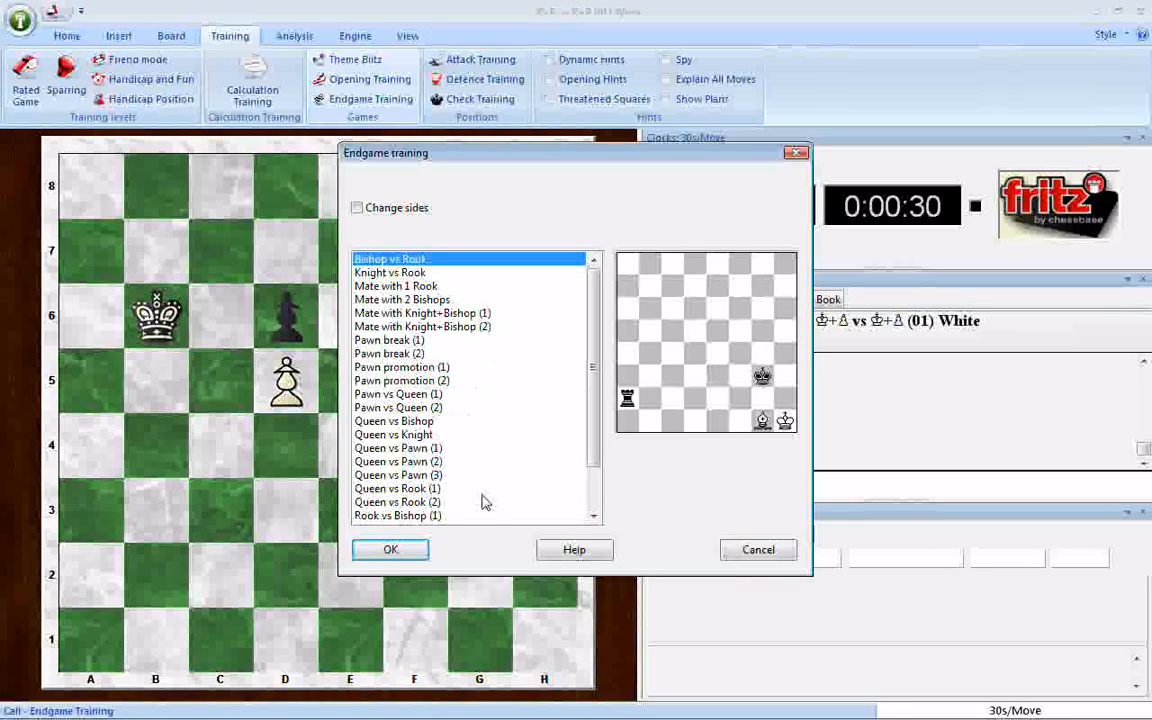
pyautogui.click(751, 555)
pyautogui.click(752, 553)
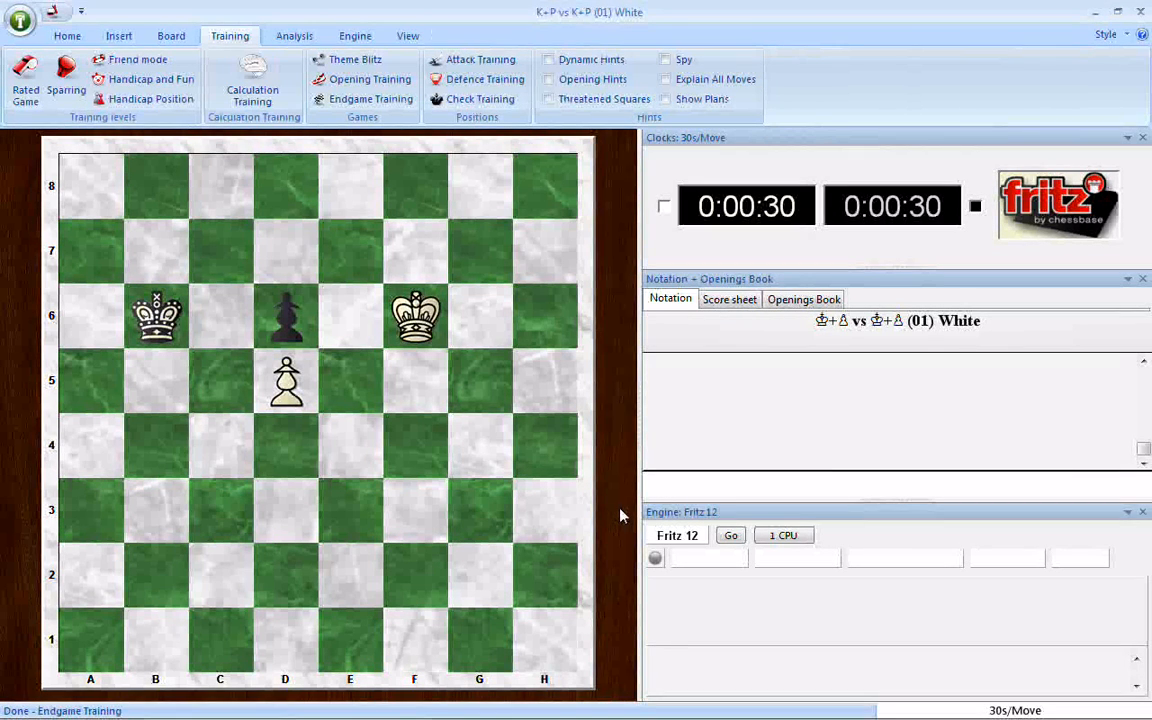
pyautogui.click(370, 99)
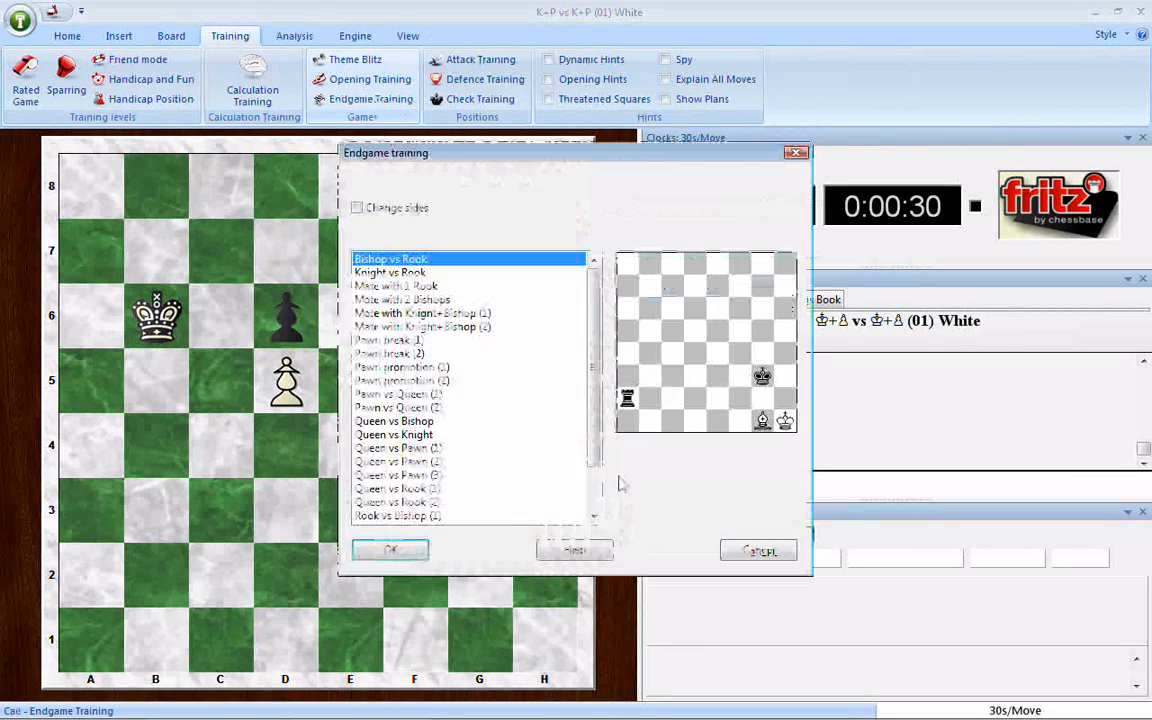
pyautogui.moveTo(591, 360)
pyautogui.mouseDown()
pyautogui.moveTo(594, 437)
pyautogui.moveTo(602, 347)
pyautogui.mouseUp()
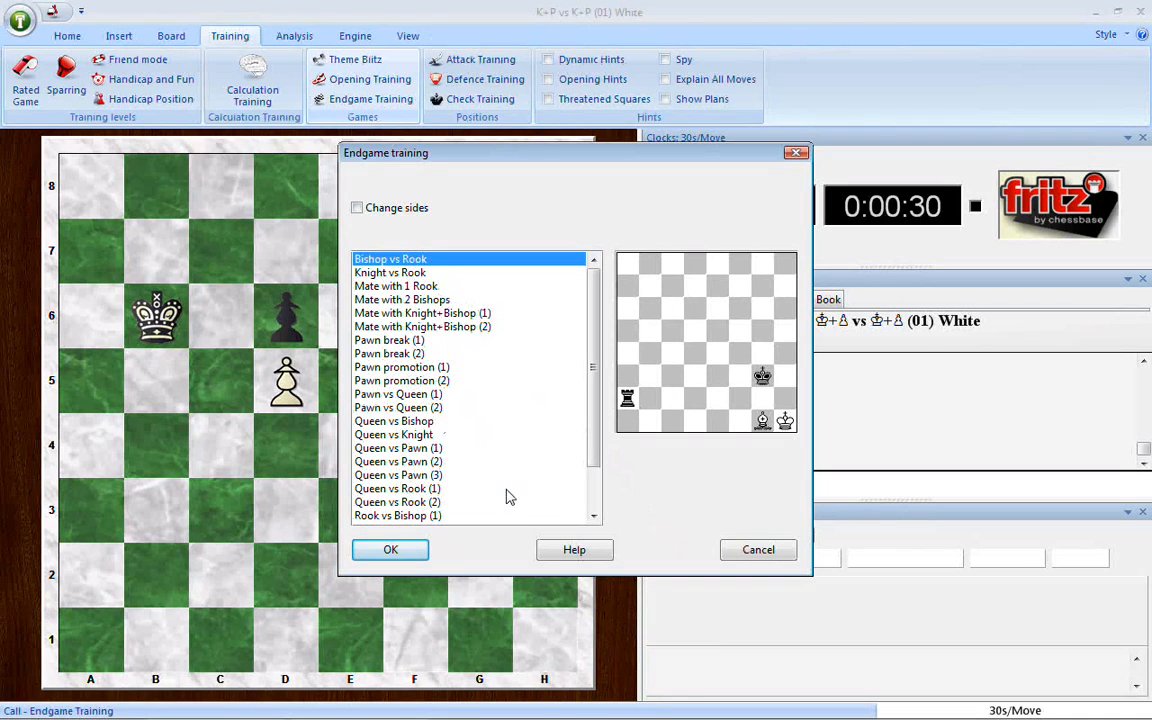
pyautogui.click(756, 549)
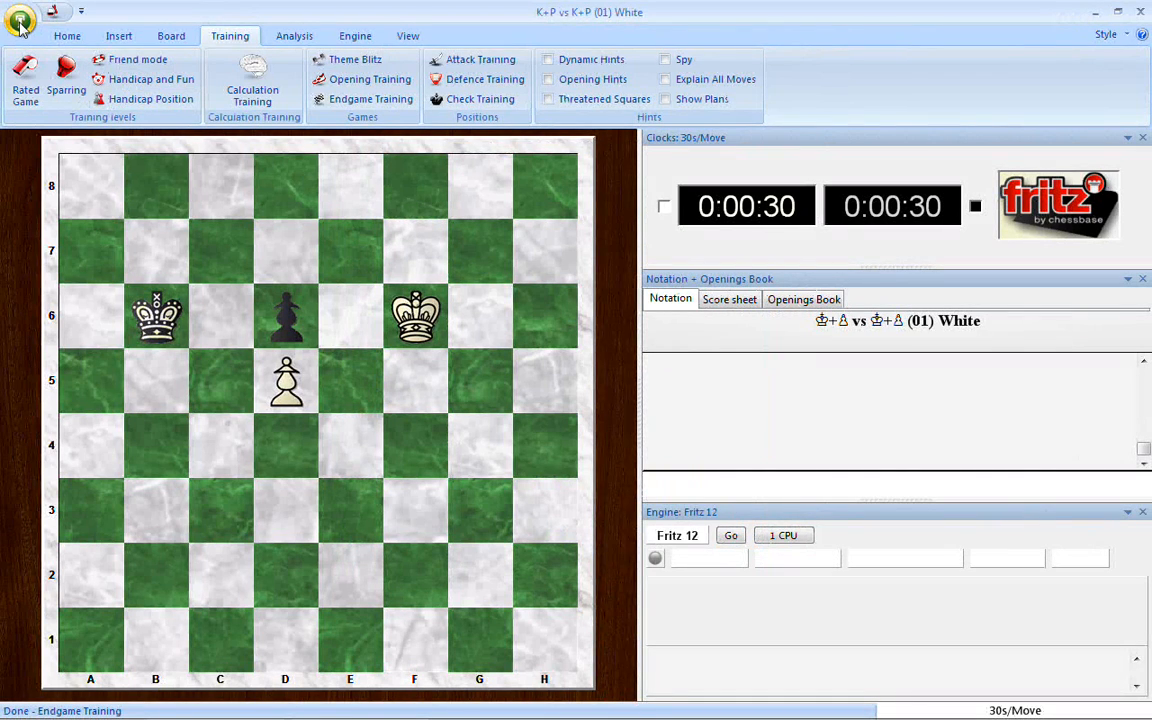
# Check the full path of the endgame training database in the program options and leave the options unchanged
pyautogui.click(20, 24)
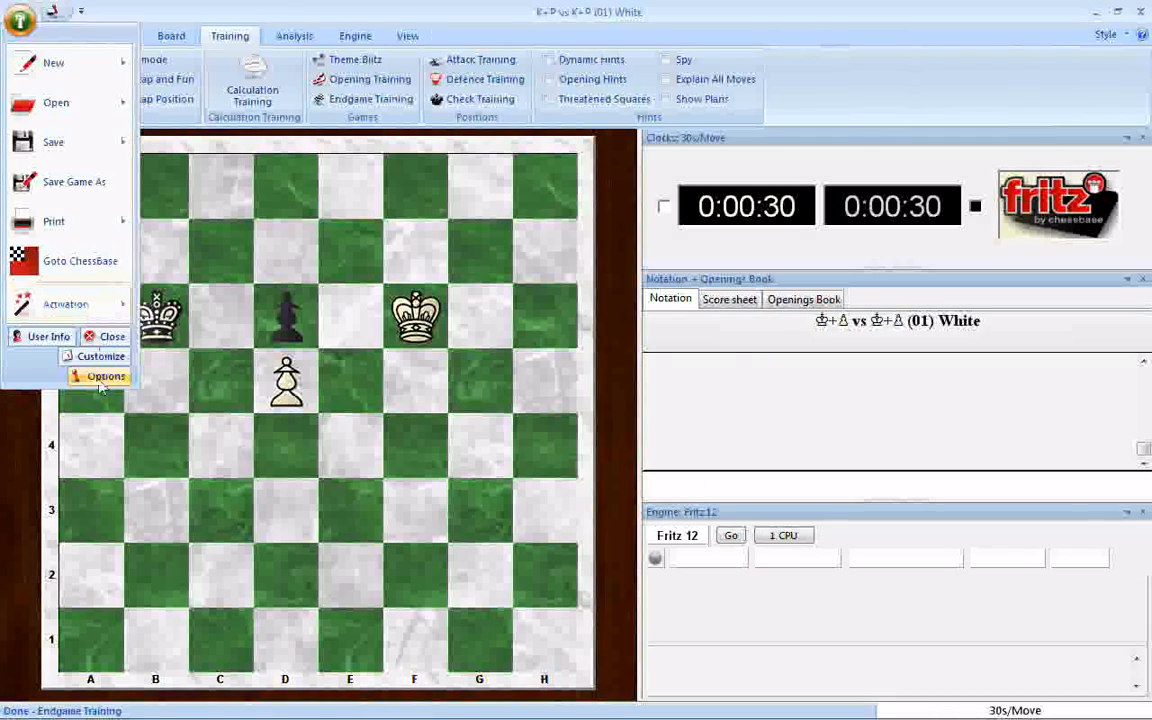
pyautogui.click(100, 377)
pyautogui.click(536, 237)
pyautogui.click(485, 237)
pyautogui.click(596, 237)
pyautogui.click(594, 220)
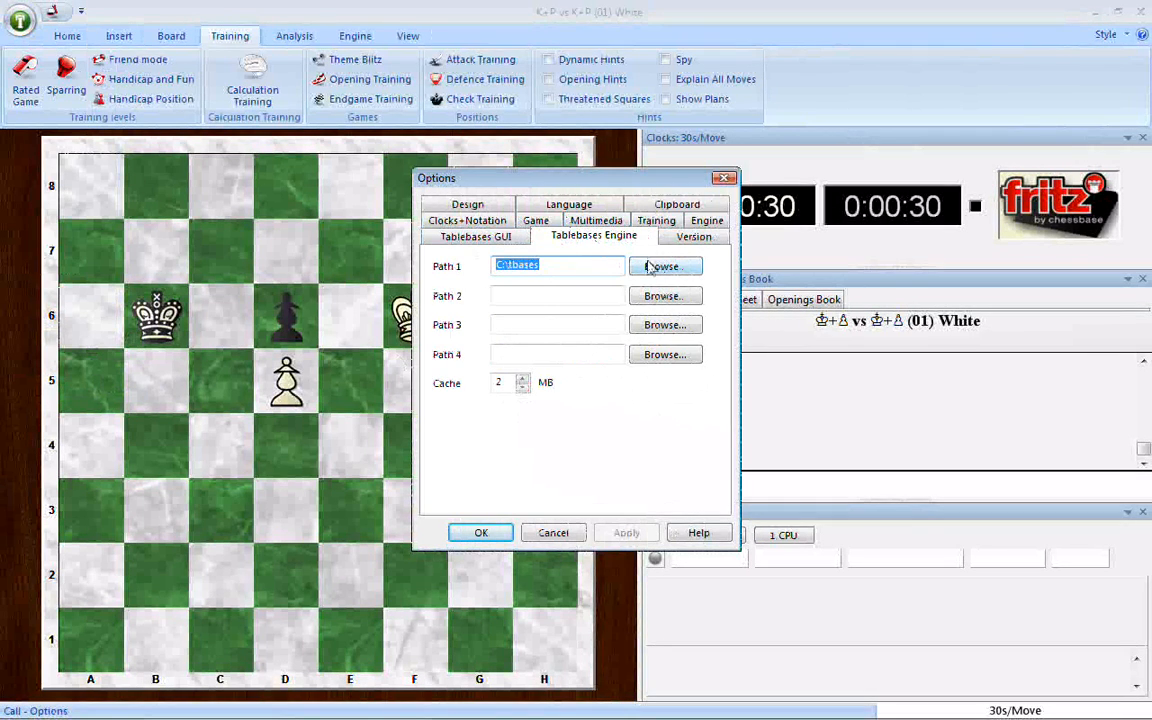
pyautogui.click(656, 220)
pyautogui.click(478, 355)
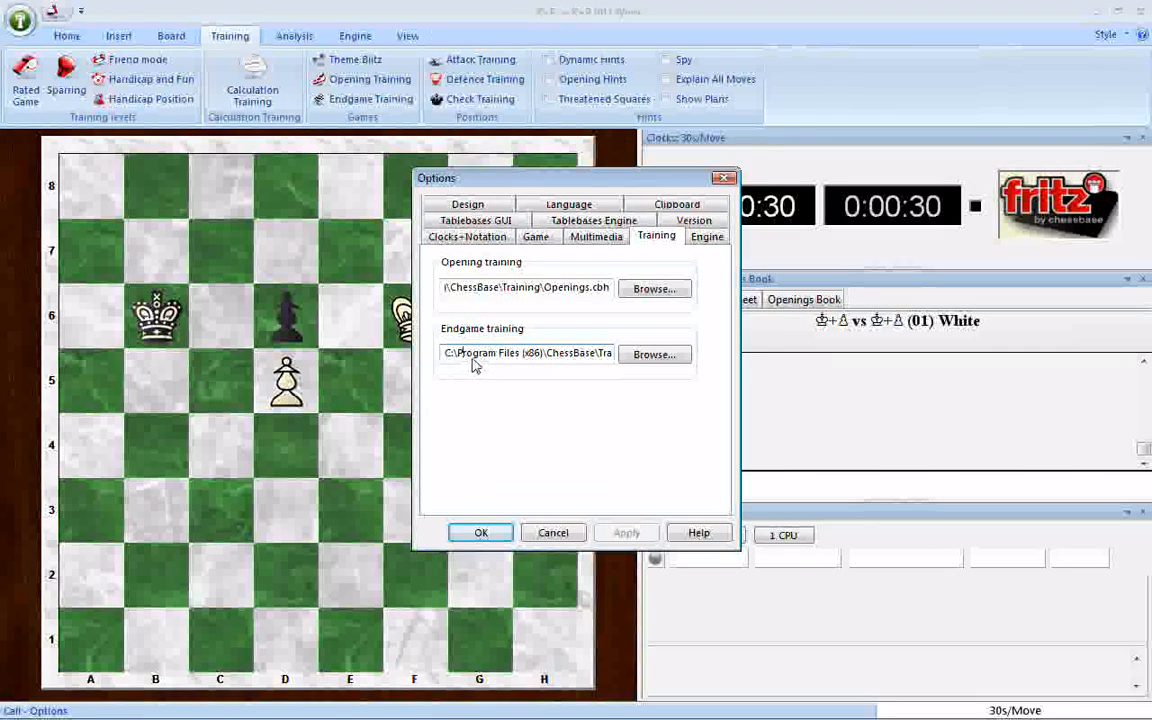
pyautogui.click(575, 362)
pyautogui.press('Right')
pyautogui.press('Right')
pyautogui.press('Right')
pyautogui.press('Right')
pyautogui.press('Right')
pyautogui.press('Right')
pyautogui.press('Right')
pyautogui.press('Right')
pyautogui.press('Right')
pyautogui.press('Right')
pyautogui.press('Right')
pyautogui.press('Right')
pyautogui.press('Right')
pyautogui.press('Right')
pyautogui.press('Right')
pyautogui.press('Right')
pyautogui.press('Right')
pyautogui.press('Right')
pyautogui.press('Right')
pyautogui.press('Right')
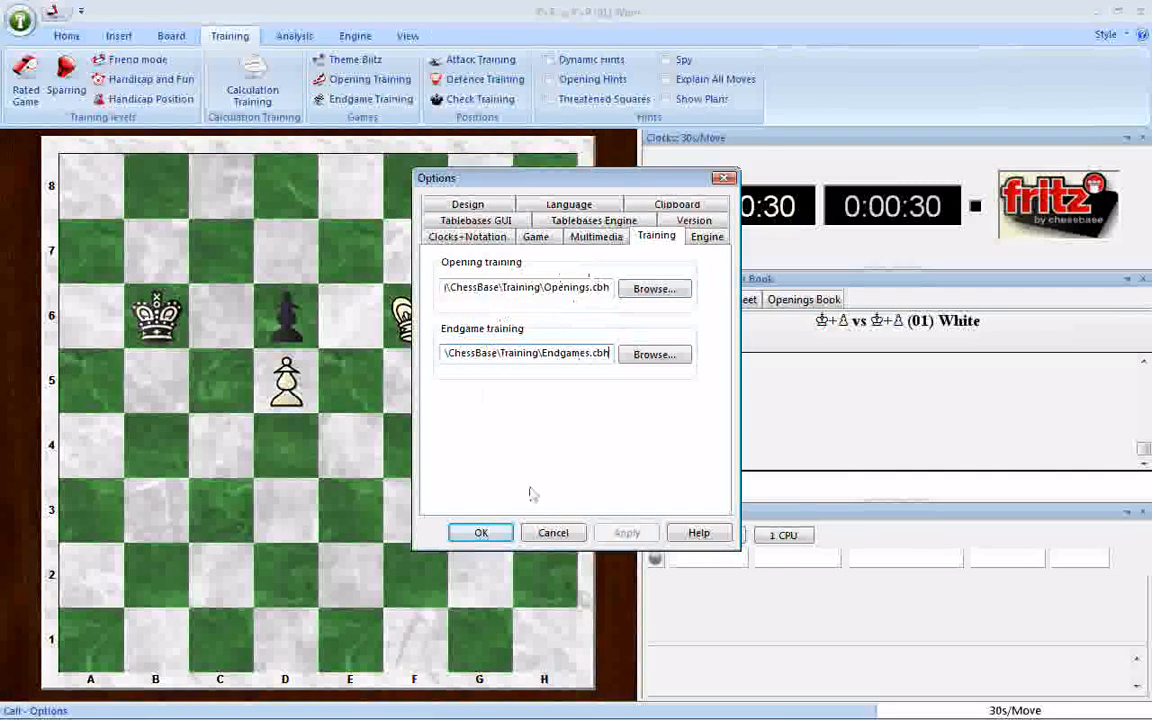
pyautogui.click(552, 535)
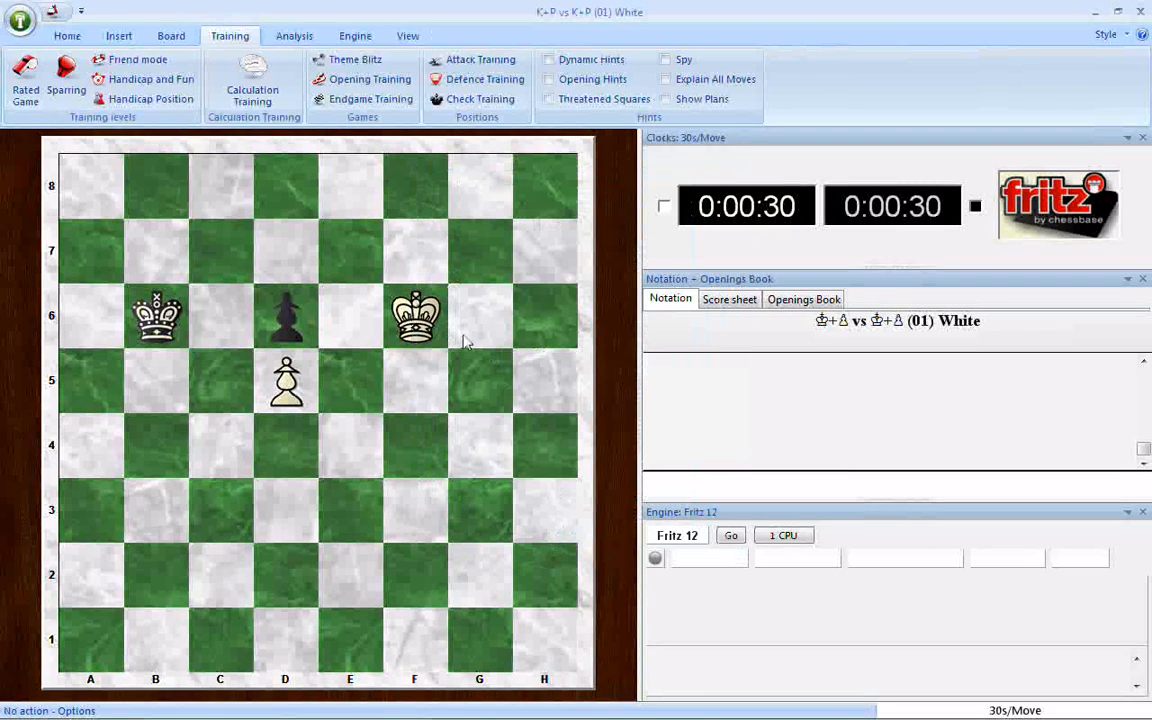
pyautogui.click(20, 22)
pyautogui.moveTo(28, 62)
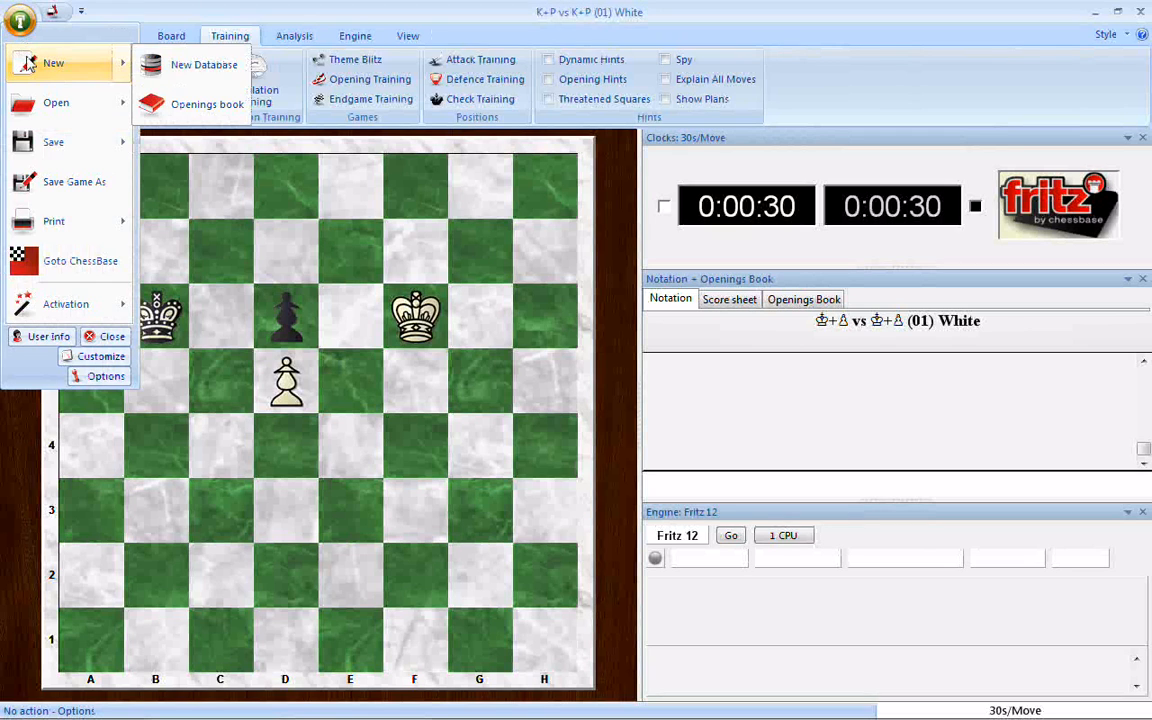
pyautogui.click(176, 63)
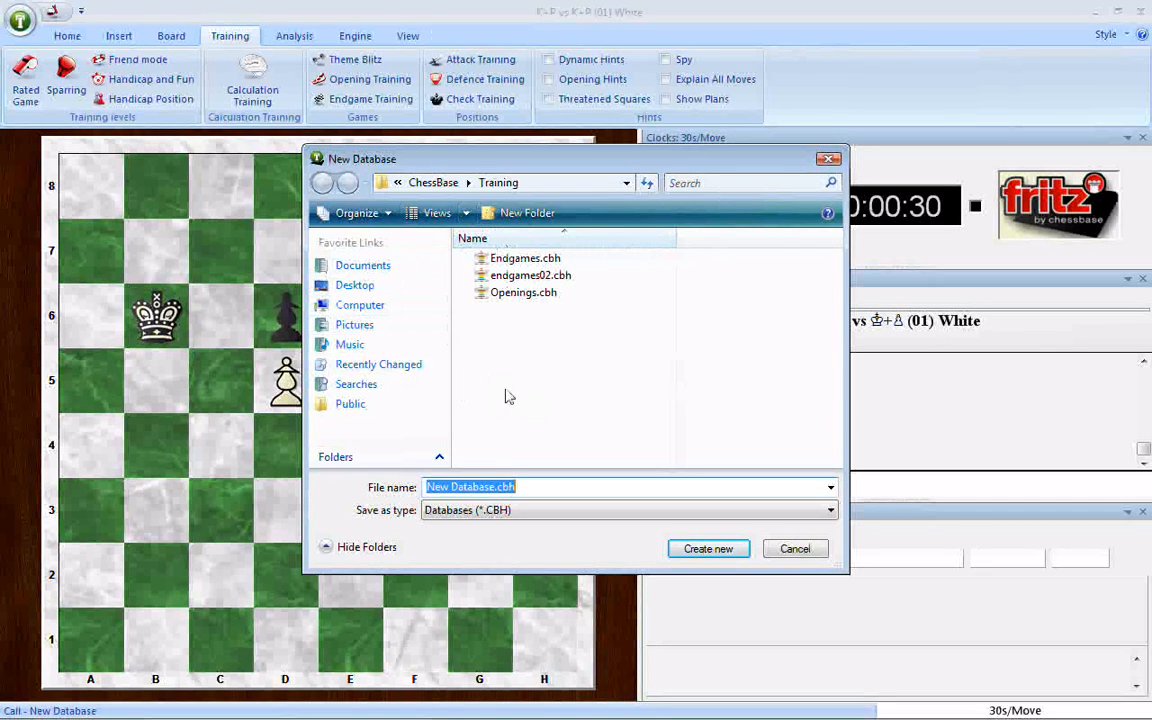
pyautogui.click(428, 490)
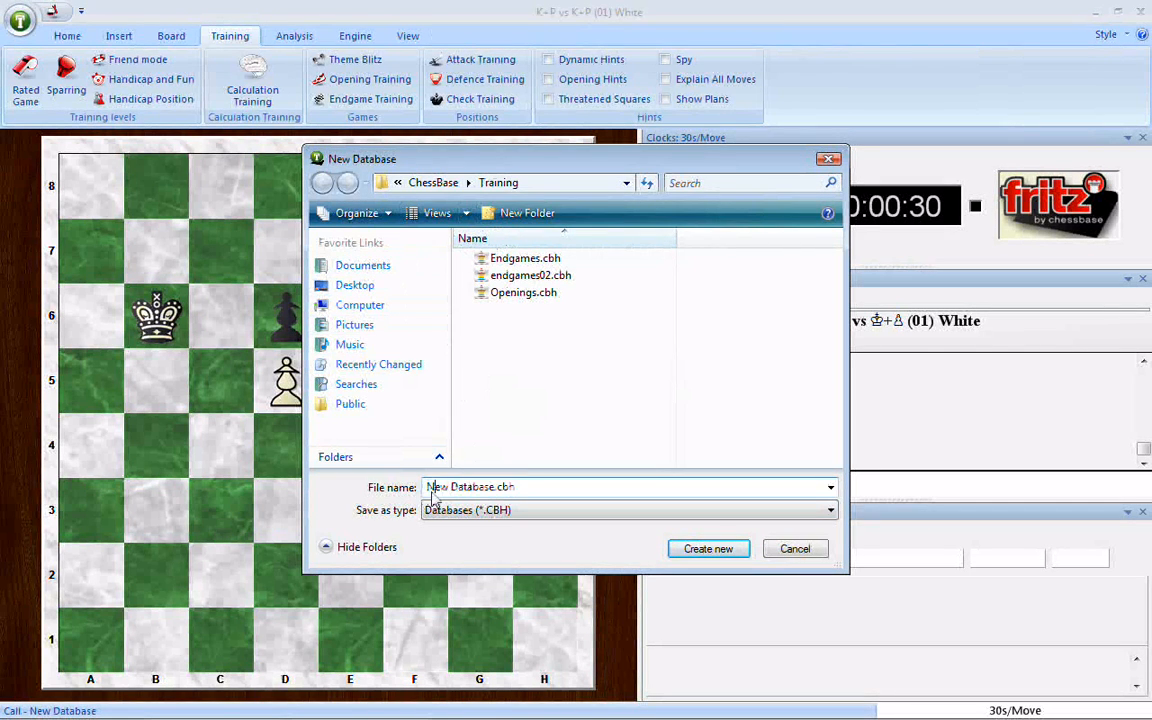
pyautogui.moveTo(429, 497); pyautogui.dragTo(493, 494)
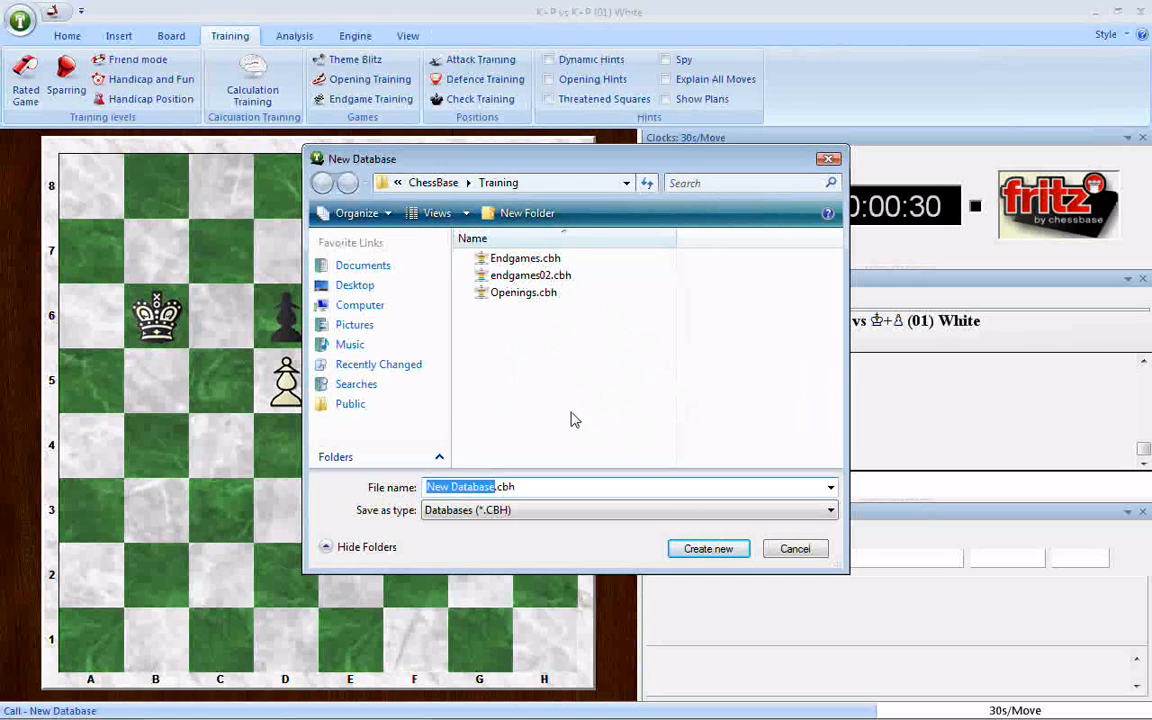
pyautogui.click(796, 550)
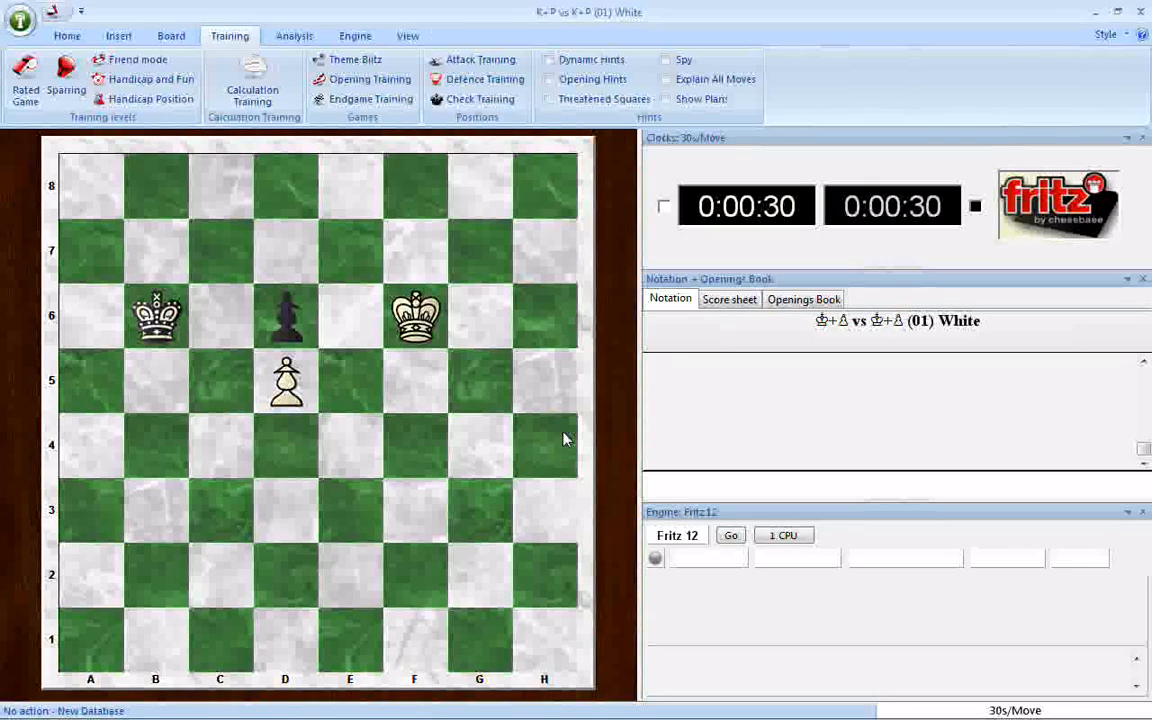
# Set Black as the side to move in the current king-and-pawn position and apply the position setup
pyautogui.click(118, 37)
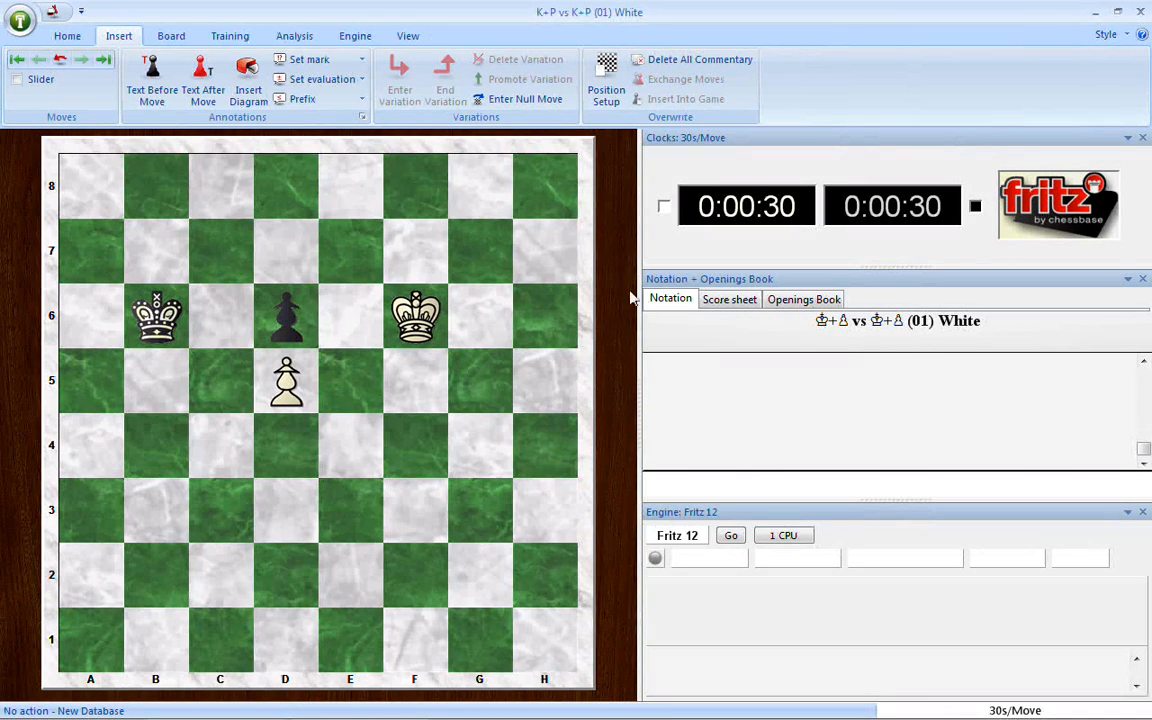
pyautogui.click(607, 80)
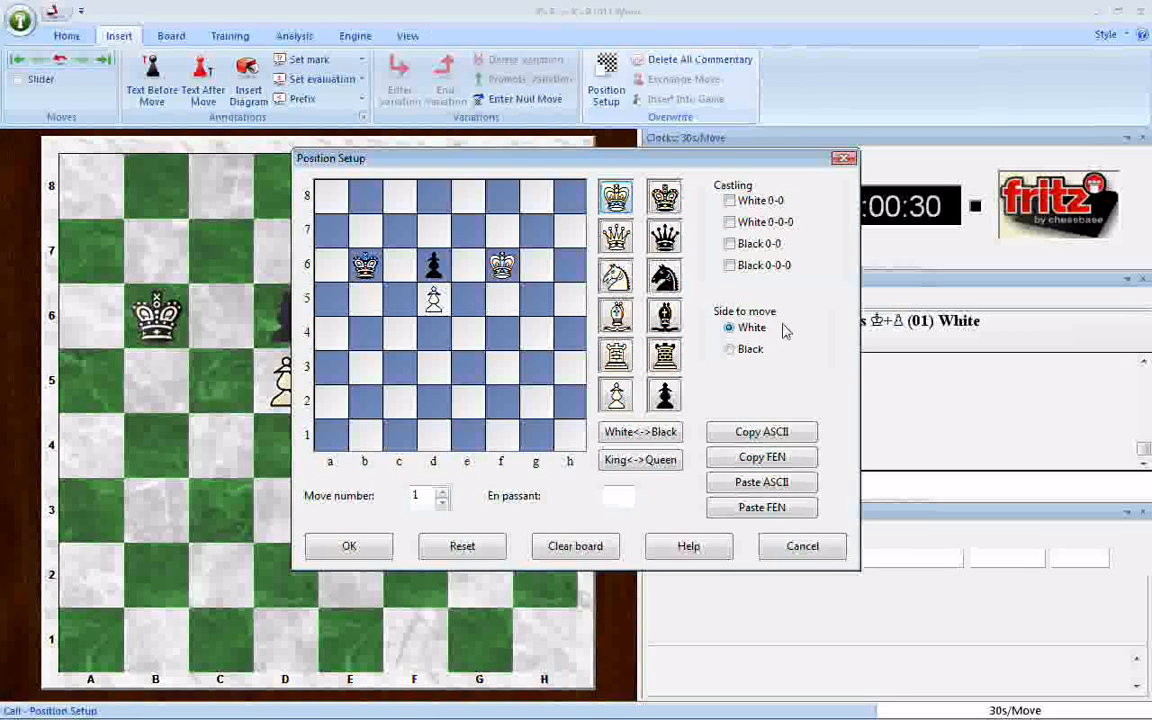
pyautogui.click(729, 350)
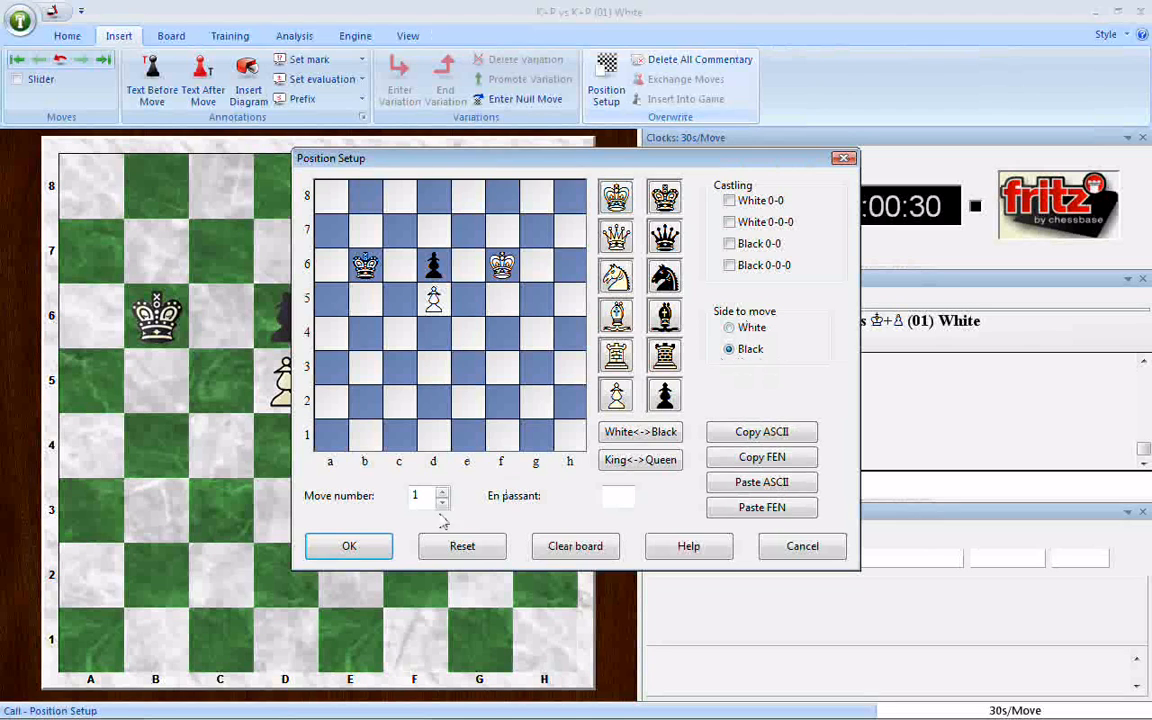
pyautogui.click(350, 546)
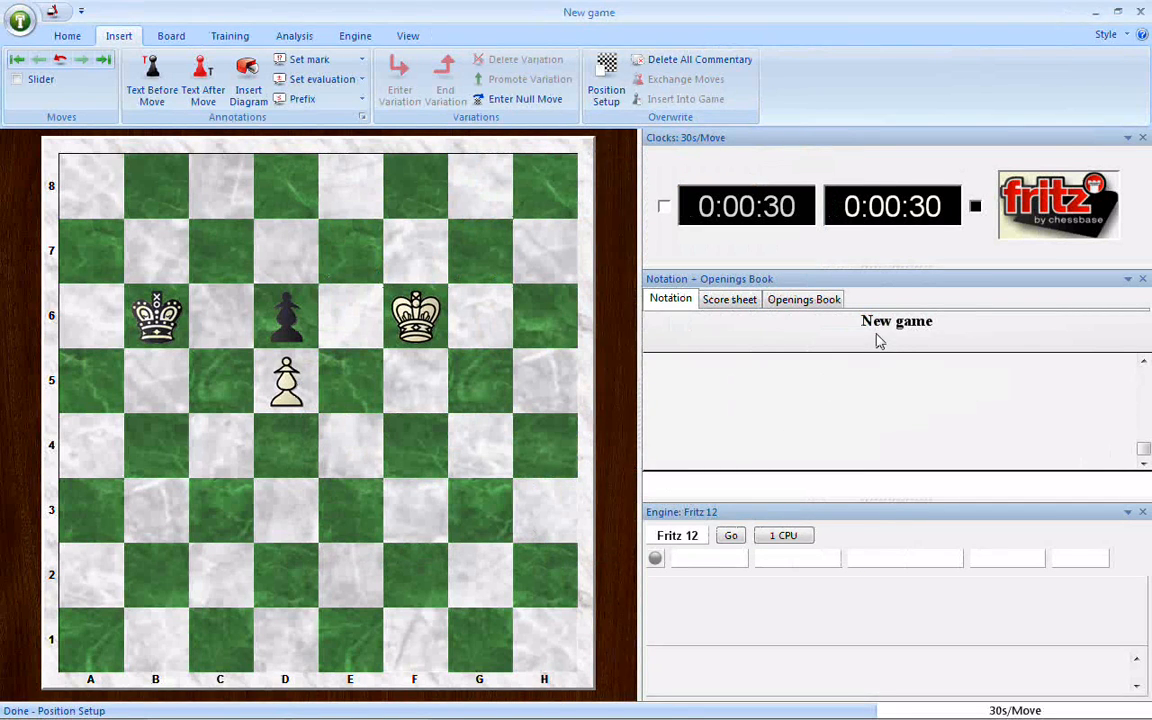
# Start saving the position to endgames02.cbh, entering "K+P vs. K+P (02) Black" with figurine symbols as the White player name
pyautogui.click(20, 20)
pyautogui.moveTo(100, 142)
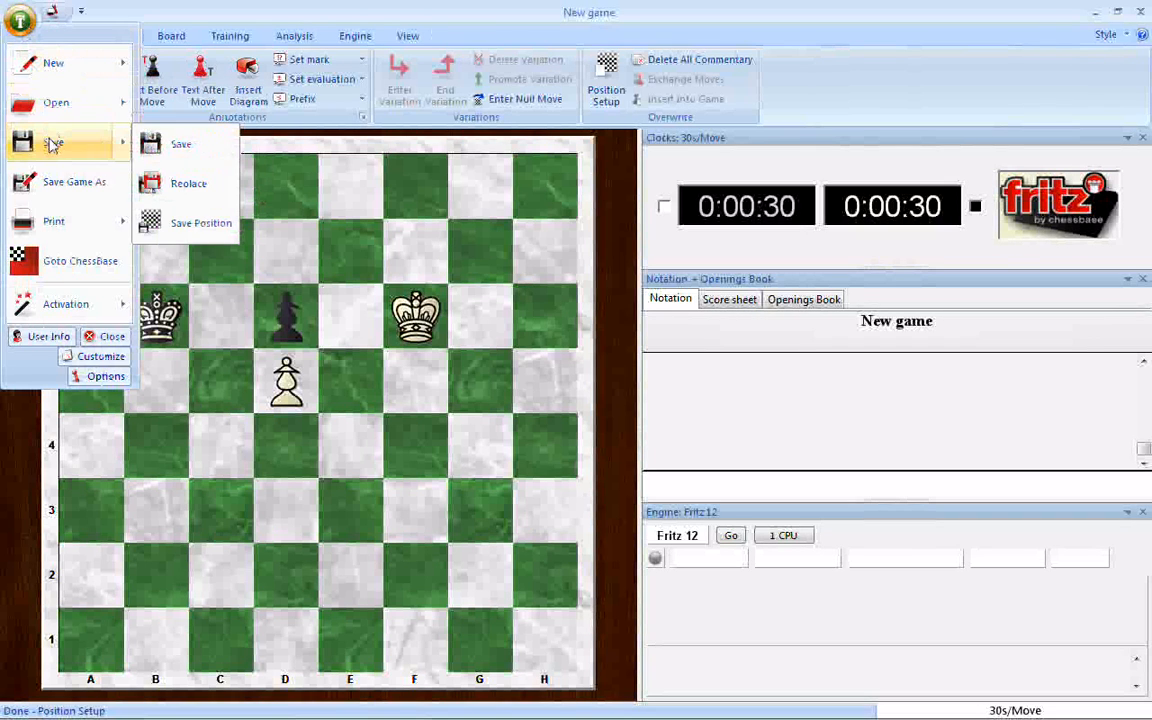
pyautogui.click(175, 146)
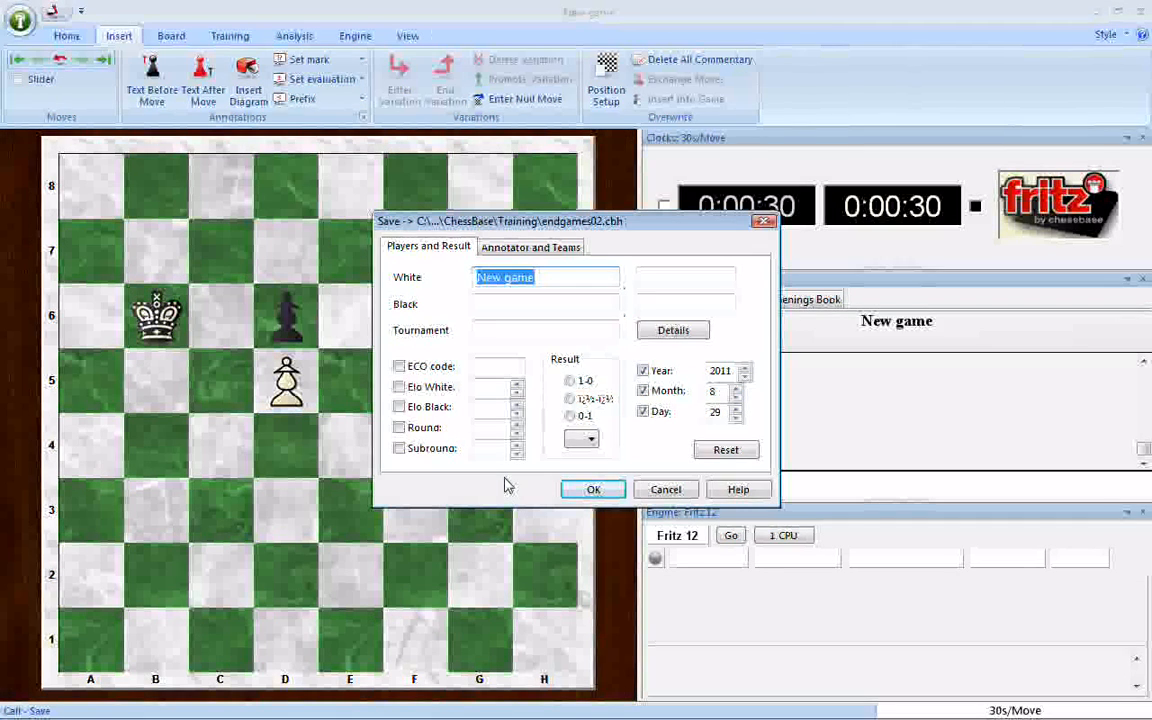
pyautogui.write('a')
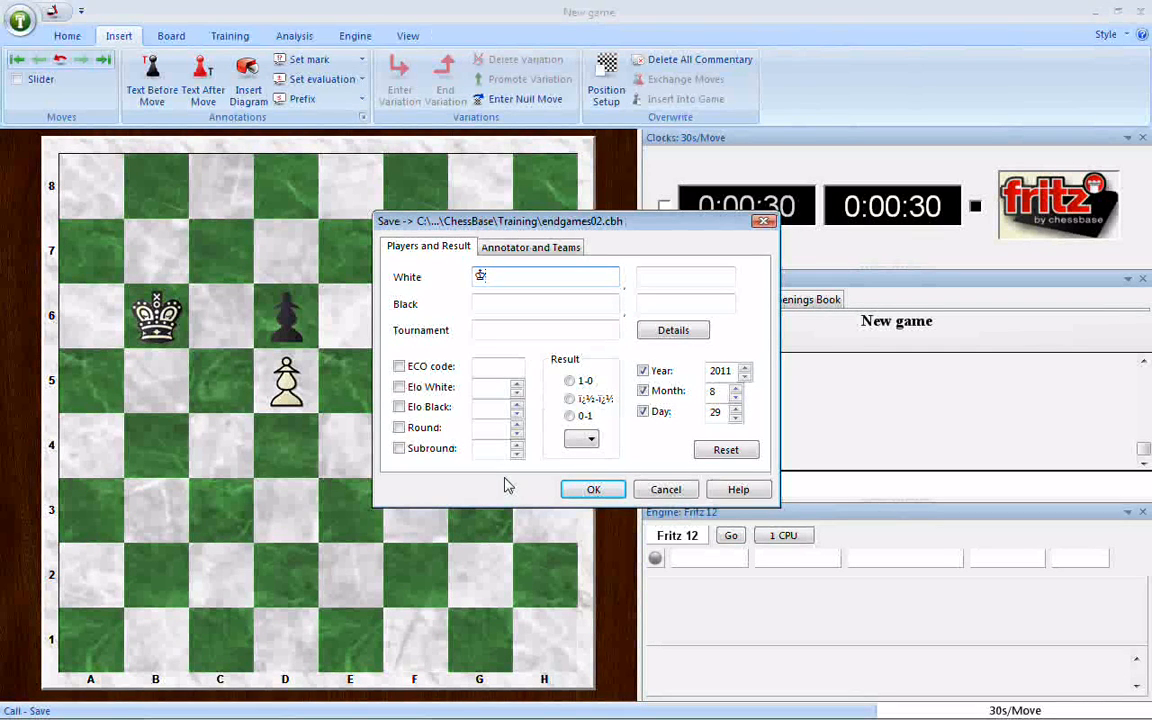
pyautogui.write('+')
pyautogui.write('p')
pyautogui.write(' vs. ')
pyautogui.write('K')
pyautogui.write('+p')
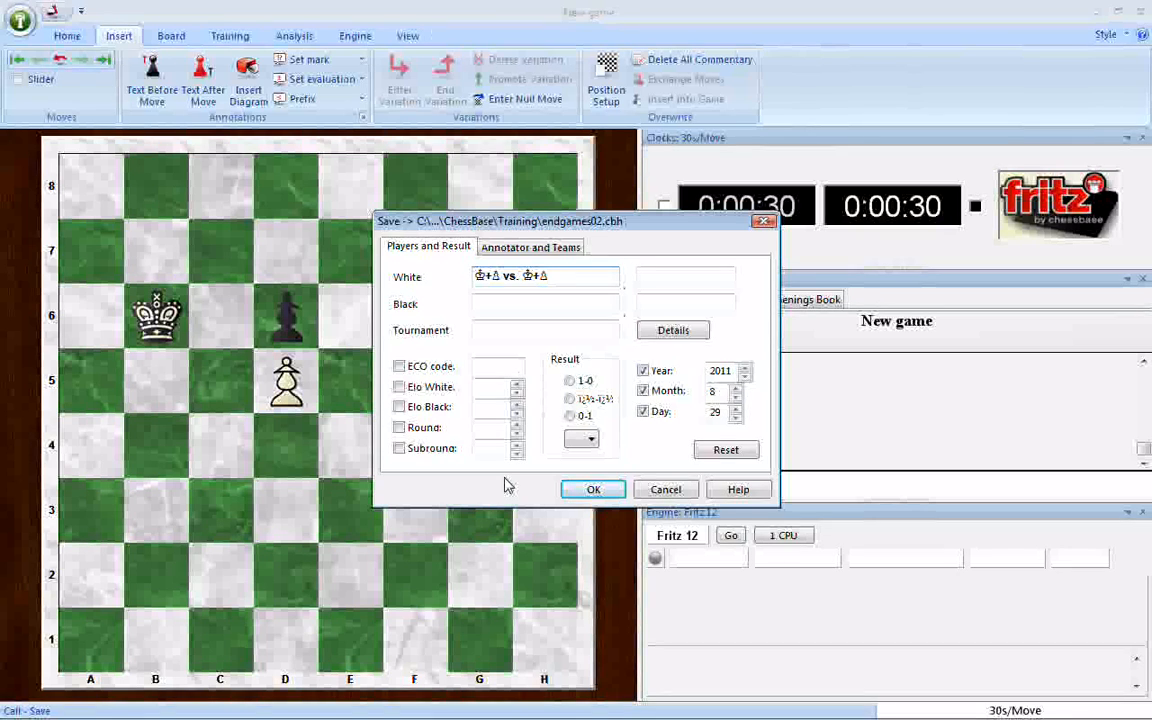
pyautogui.write(' (02')
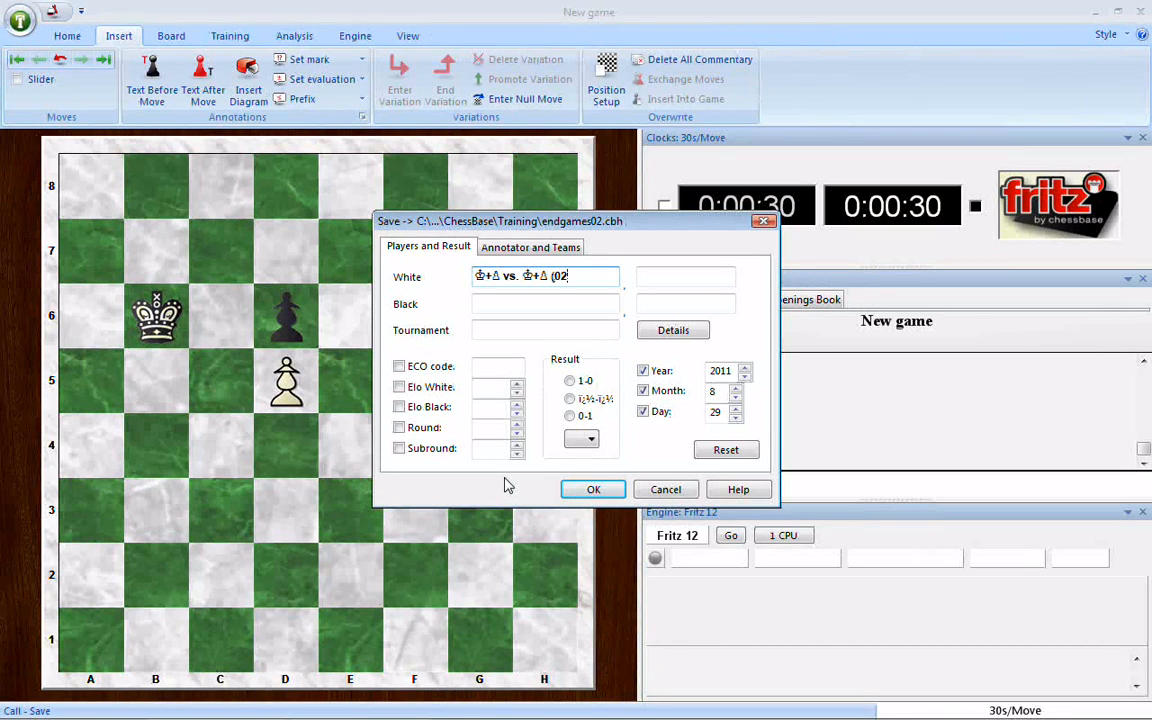
pyautogui.write(') Bl')
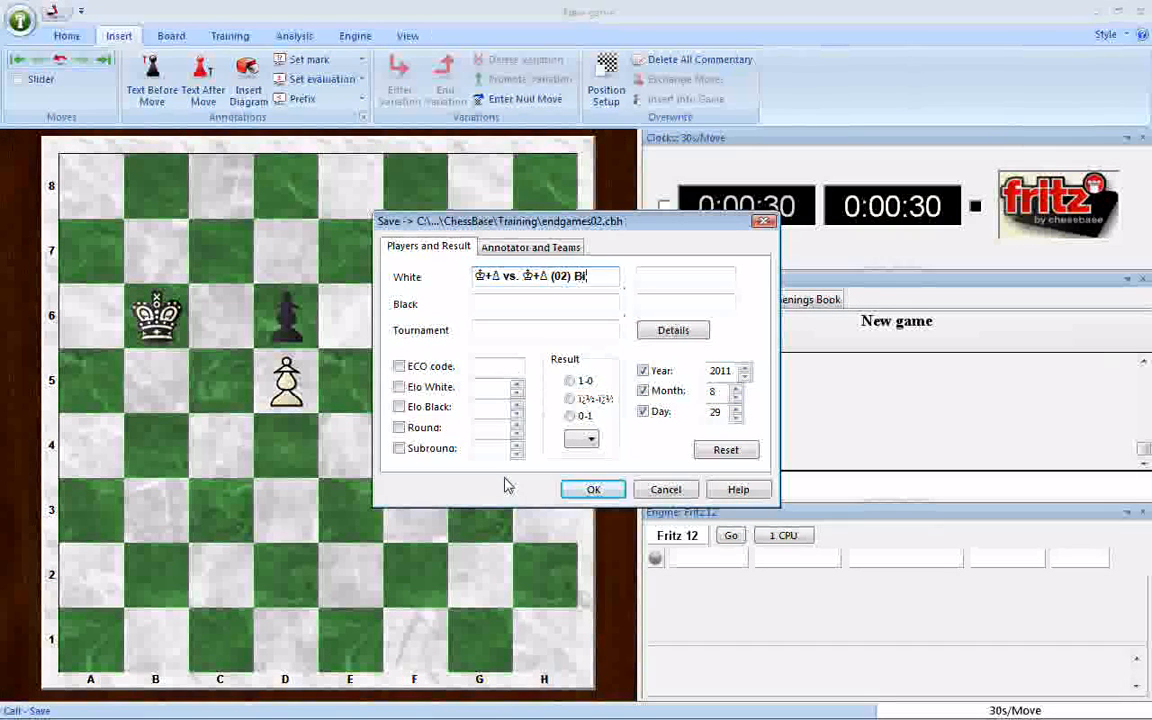
pyautogui.write('ack')
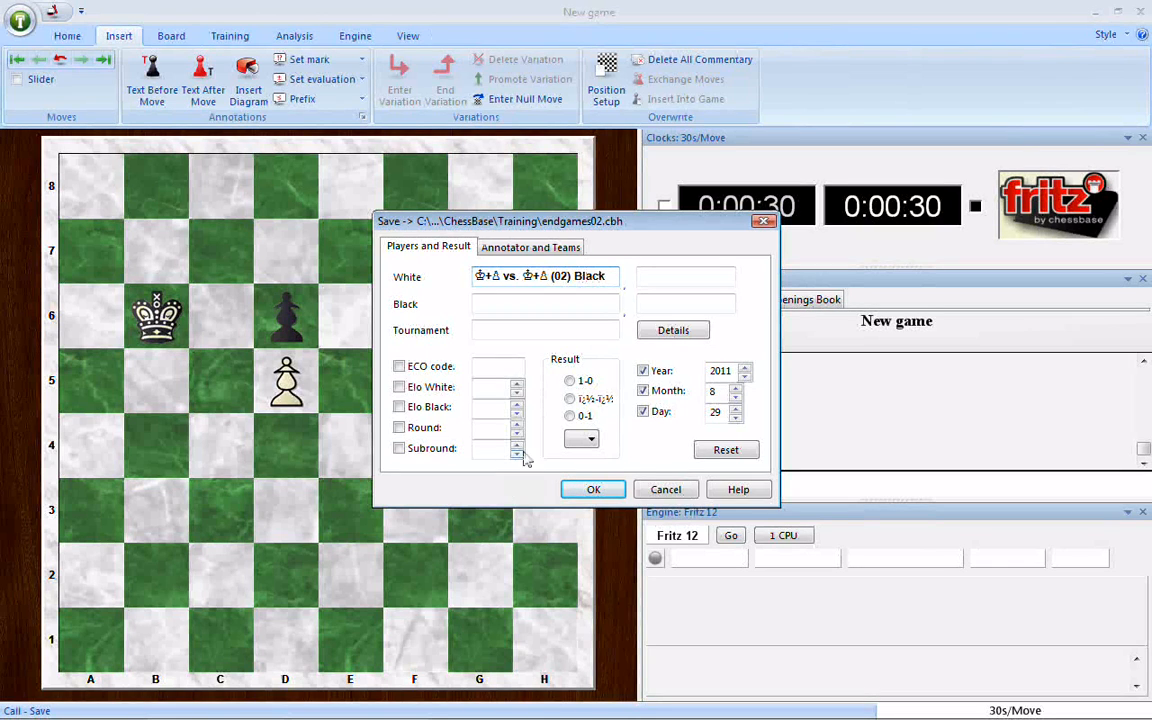
# Exclude the year, month and day from the game data and save the entry to the database
pyautogui.click(644, 371)
pyautogui.click(644, 391)
pyautogui.click(644, 411)
pyautogui.click(594, 490)
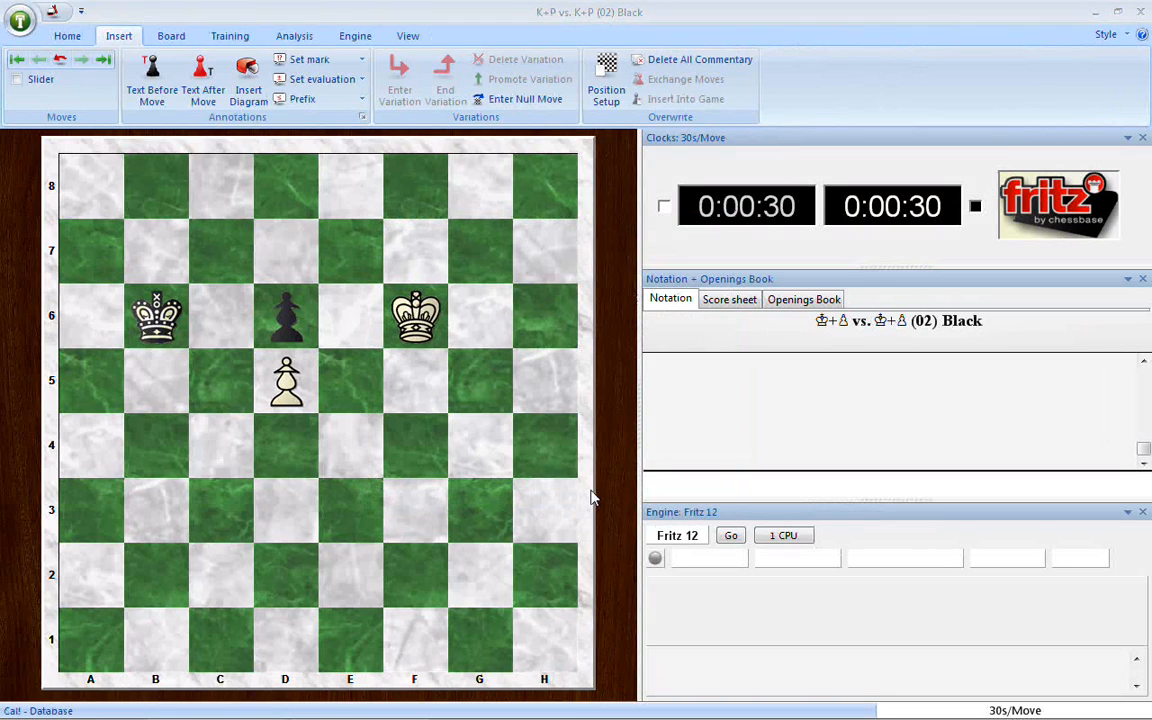
# Check the game list of the endgames02 database and return to the board window
pyautogui.hotkey('alt', 'Tab')
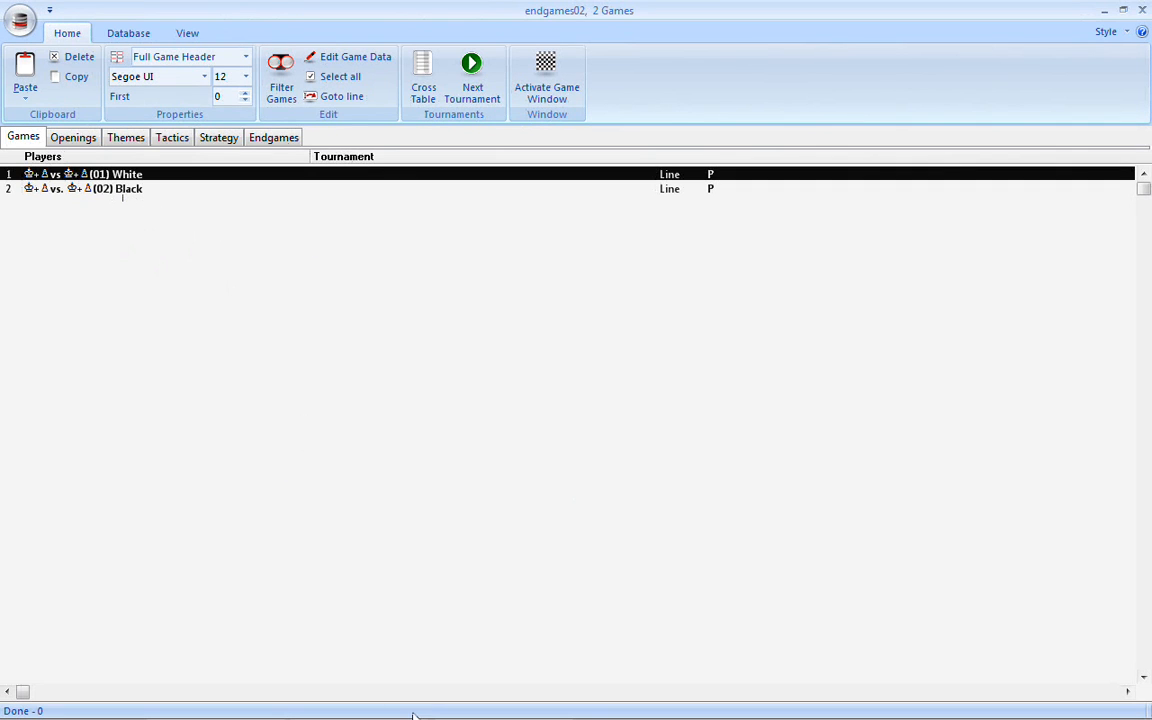
pyautogui.moveTo(400, 715)
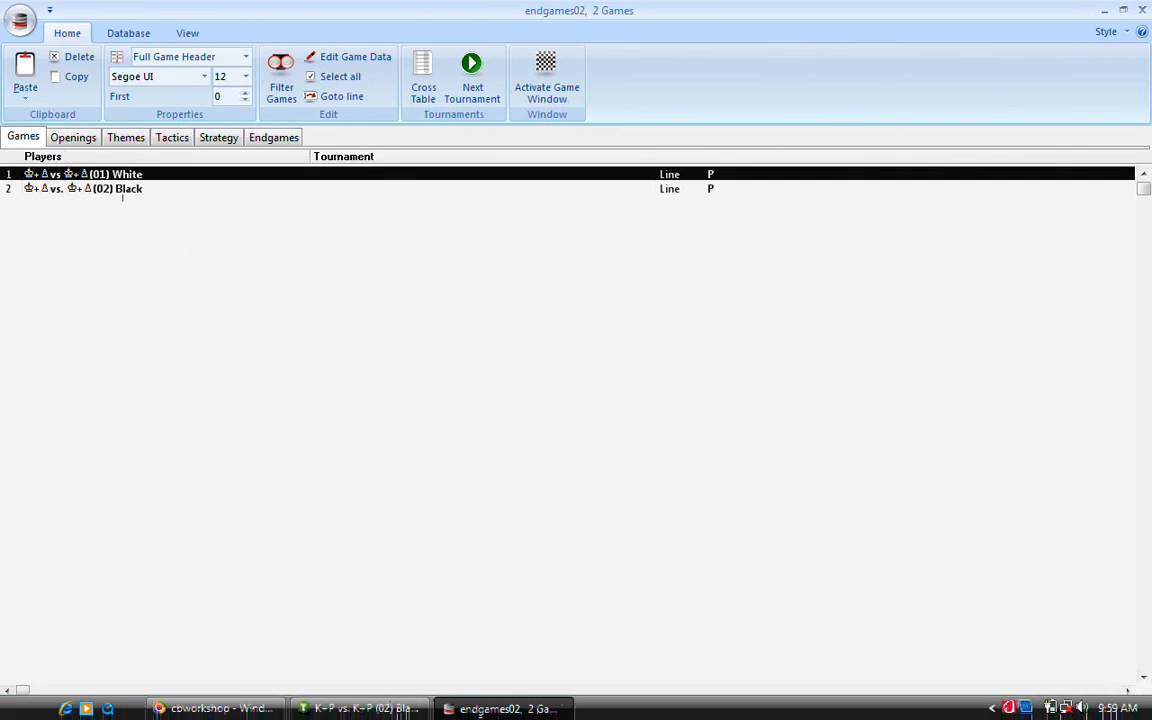
pyautogui.click(387, 710)
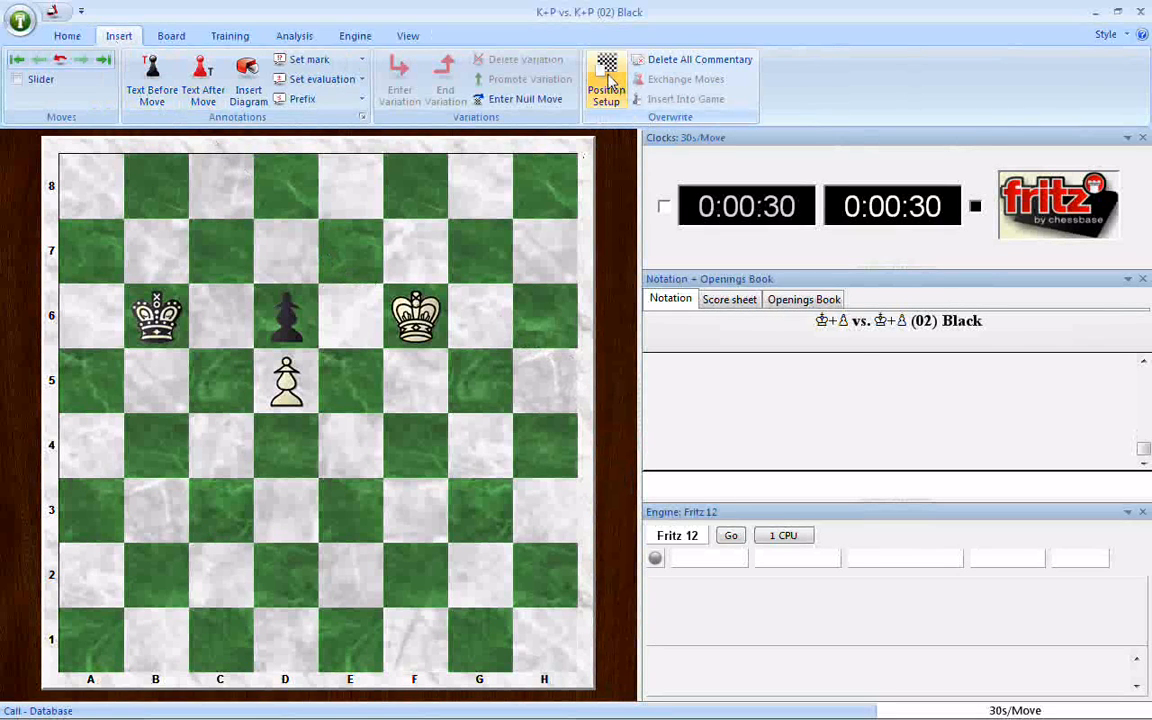
# Set up a new position on a cleared board: White king f7, pawn a6; Black king b2, pawn a7; White to move
pyautogui.click(610, 80)
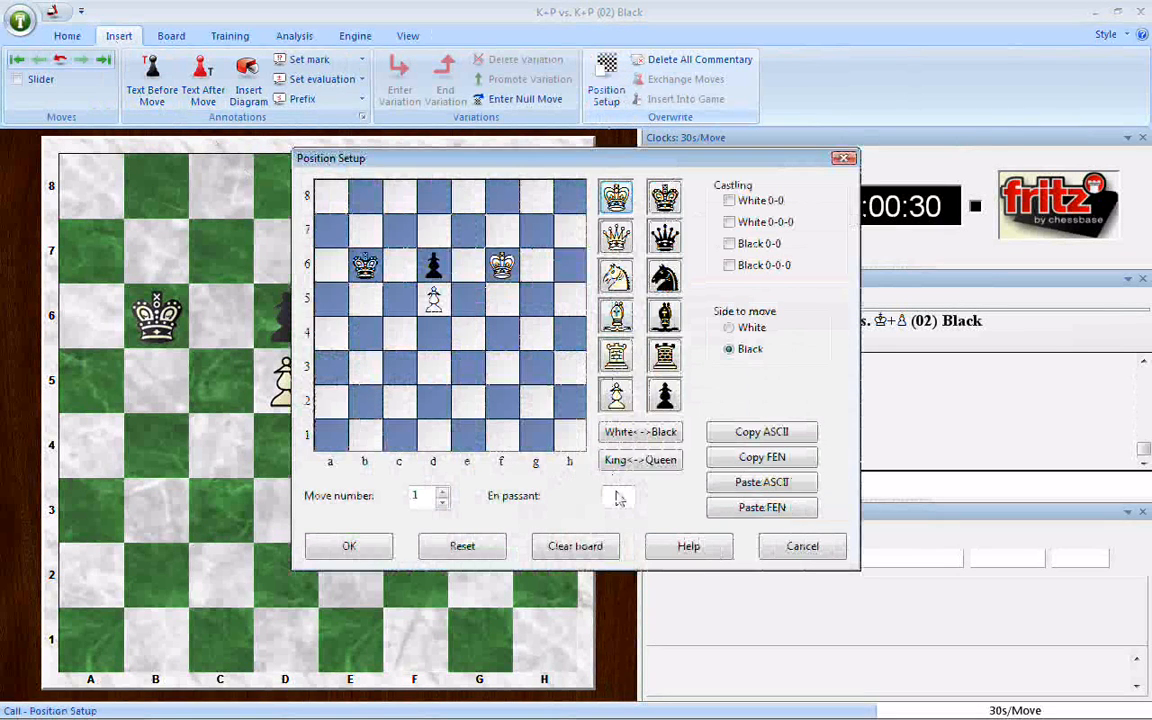
pyautogui.click(590, 553)
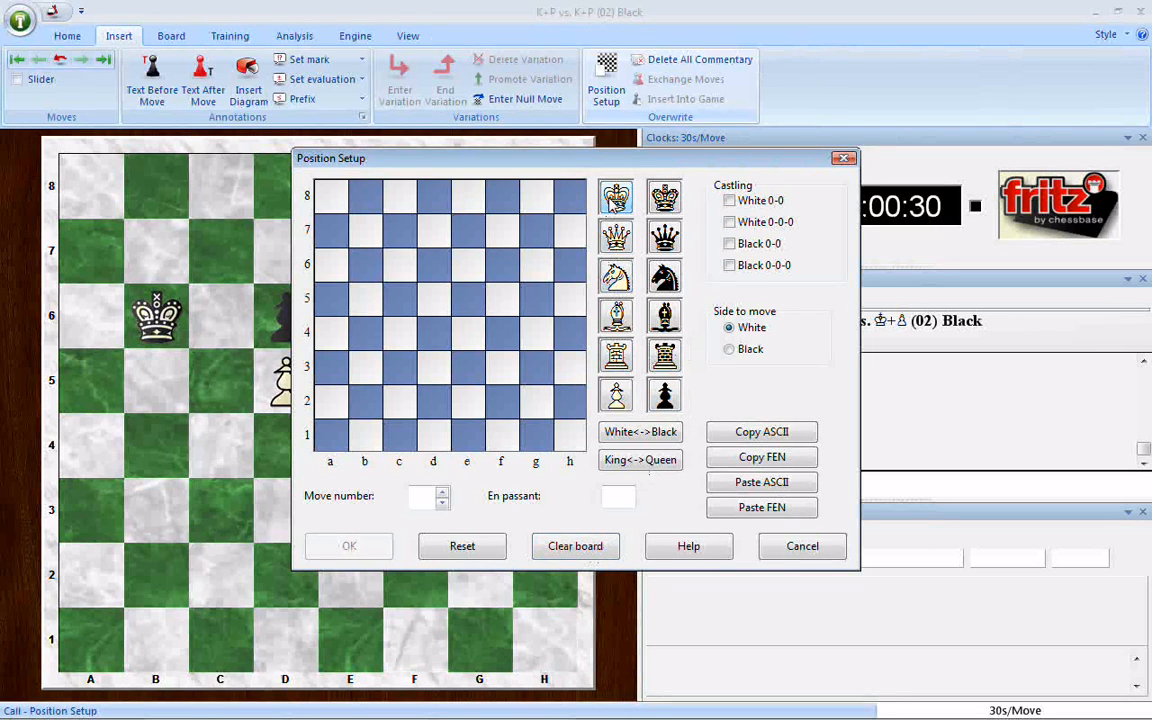
pyautogui.click(501, 230)
pyautogui.rightClick(366, 403)
pyautogui.click(619, 398)
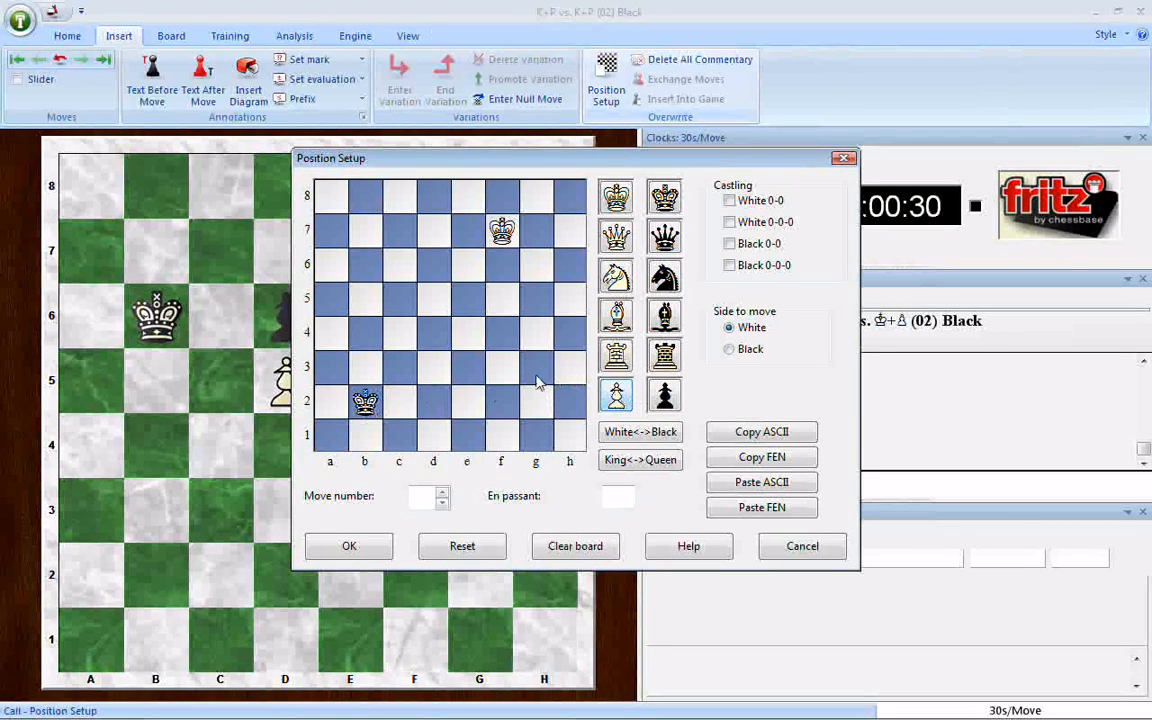
pyautogui.click(331, 266)
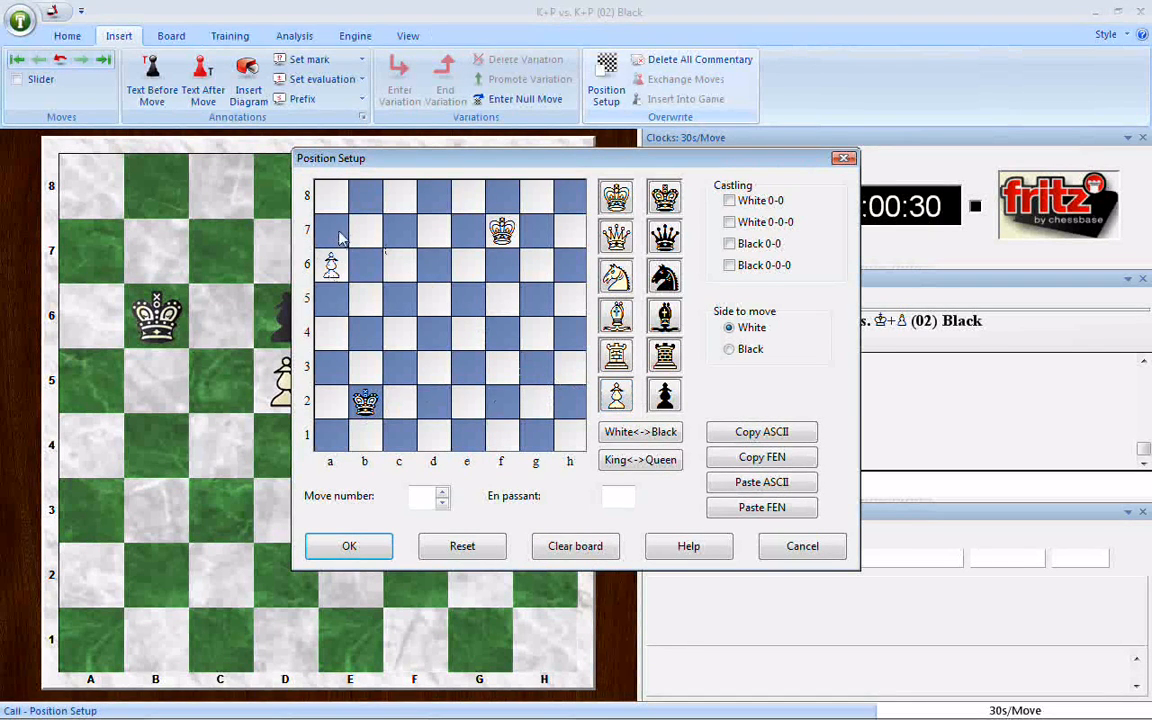
pyautogui.rightClick(337, 232)
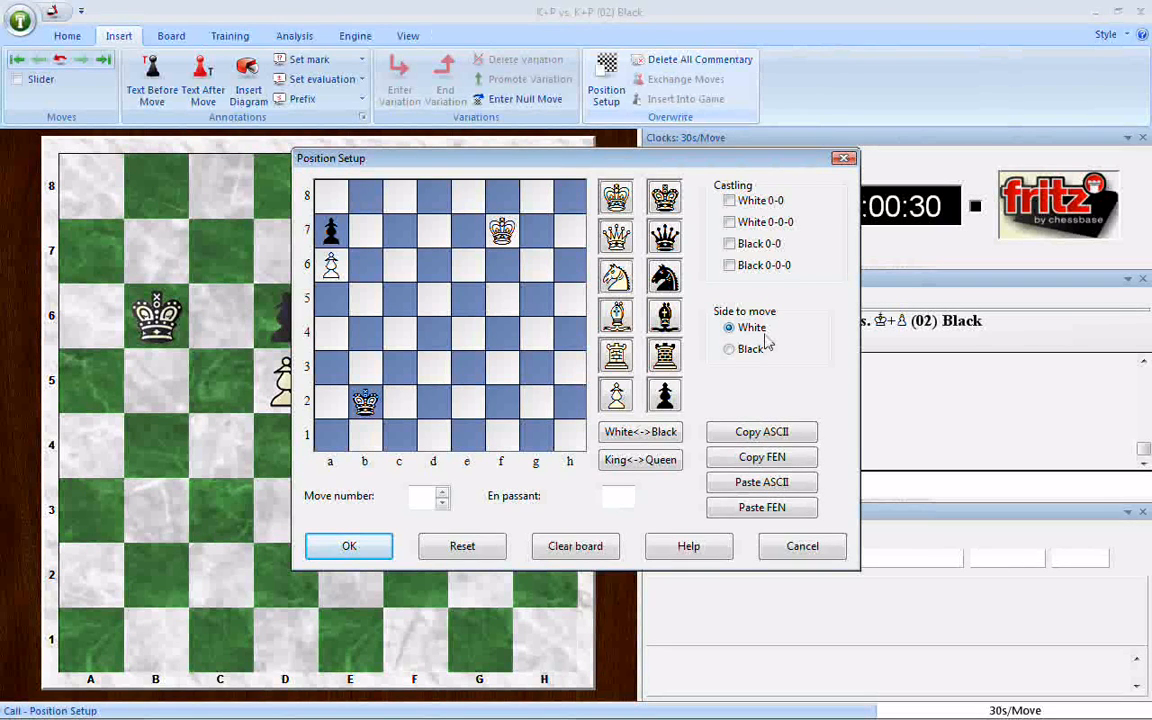
pyautogui.click(368, 547)
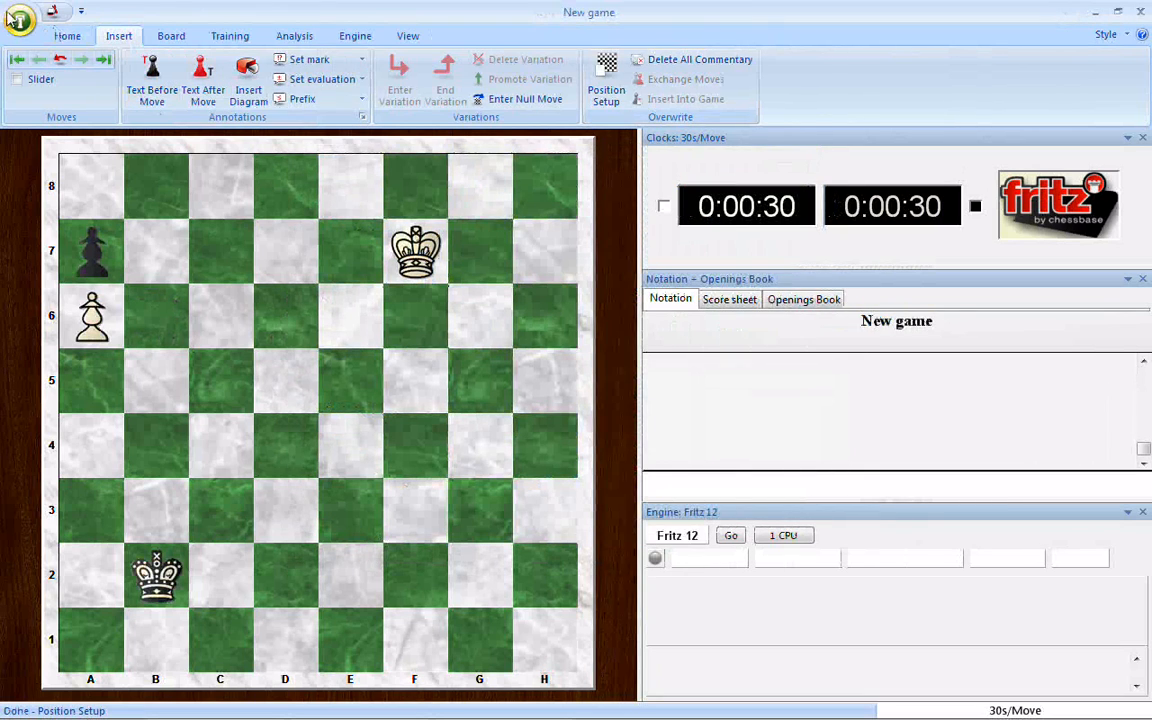
# Start saving the position to endgames02.cbh, entering "K+P vs. K+P (03) White" with figurine symbols as the White player name
pyautogui.click(20, 22)
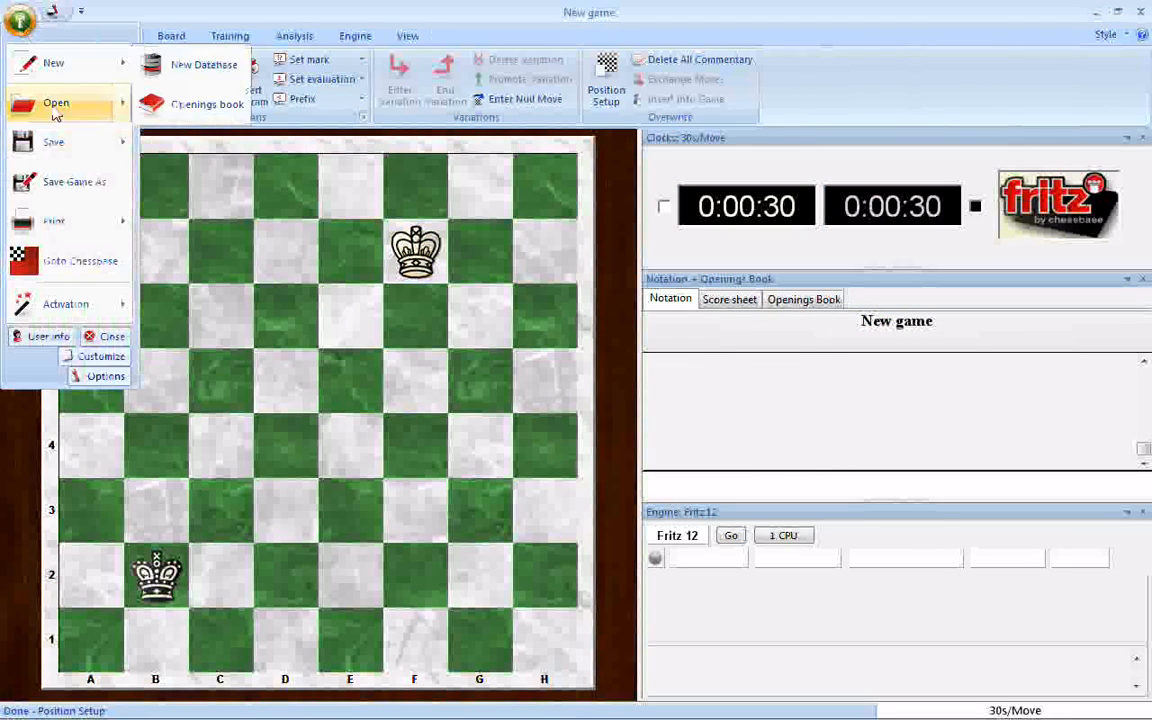
pyautogui.moveTo(100, 142)
pyautogui.click(190, 146)
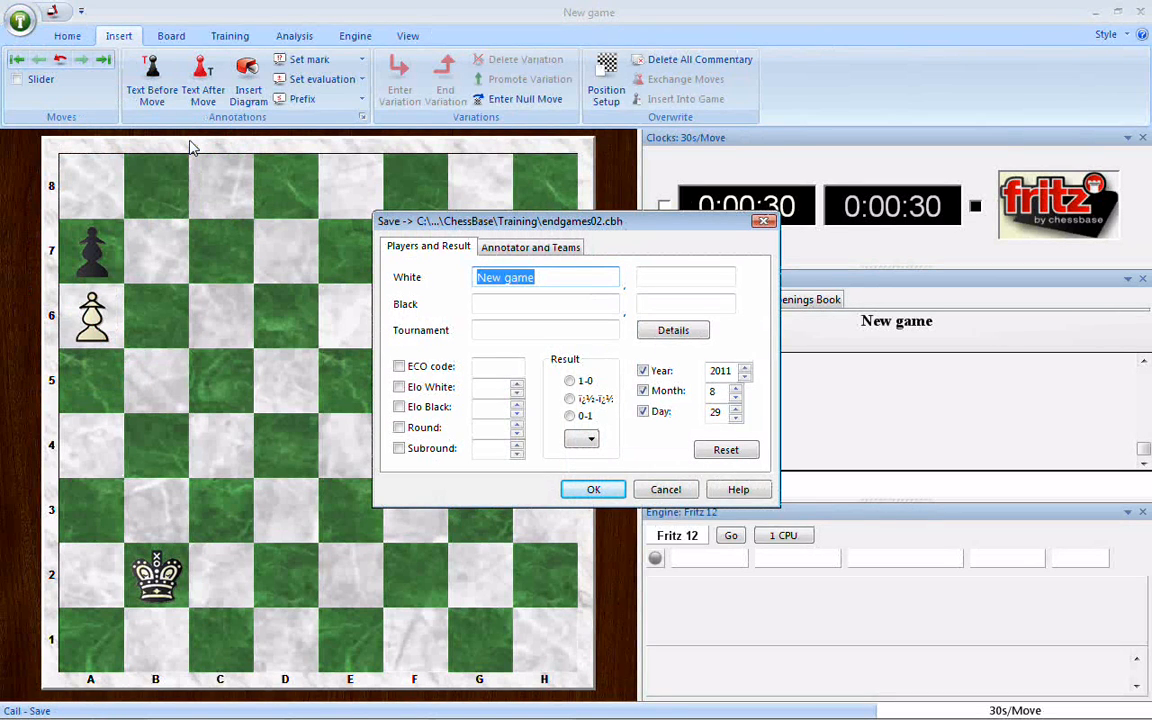
pyautogui.write('K+')
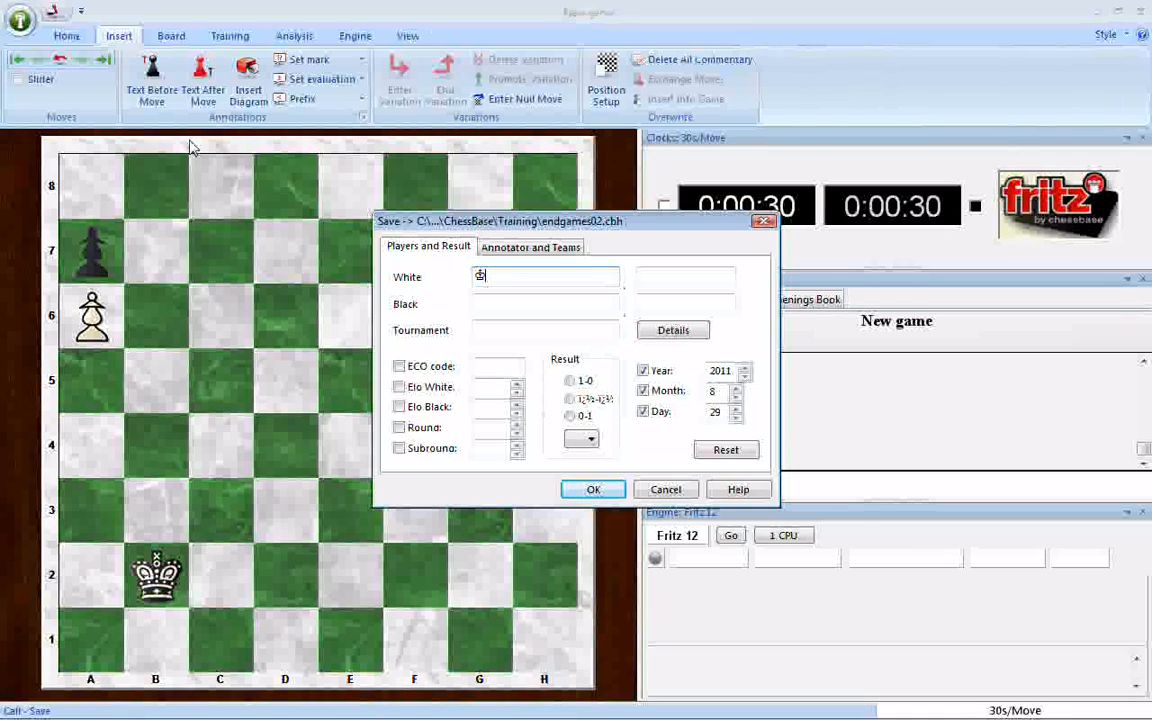
pyautogui.write('P vs')
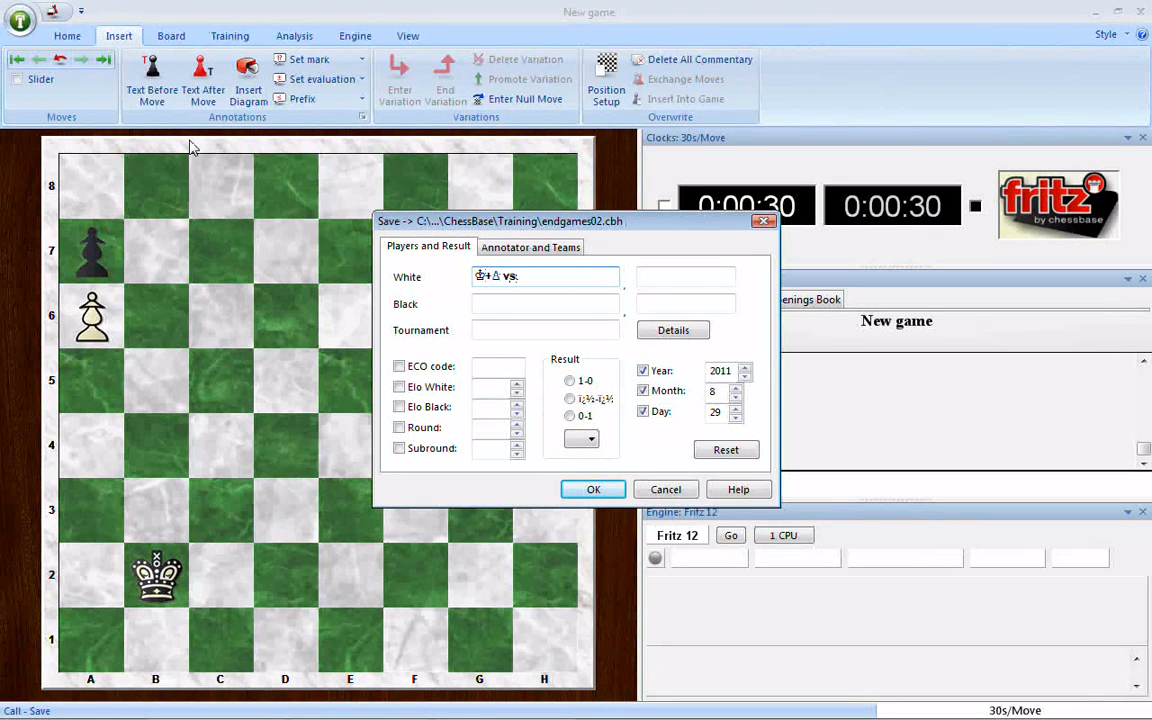
pyautogui.write(': K')
pyautogui.write('+P')
pyautogui.write(' (03')
pyautogui.write(') W')
pyautogui.write('hite')
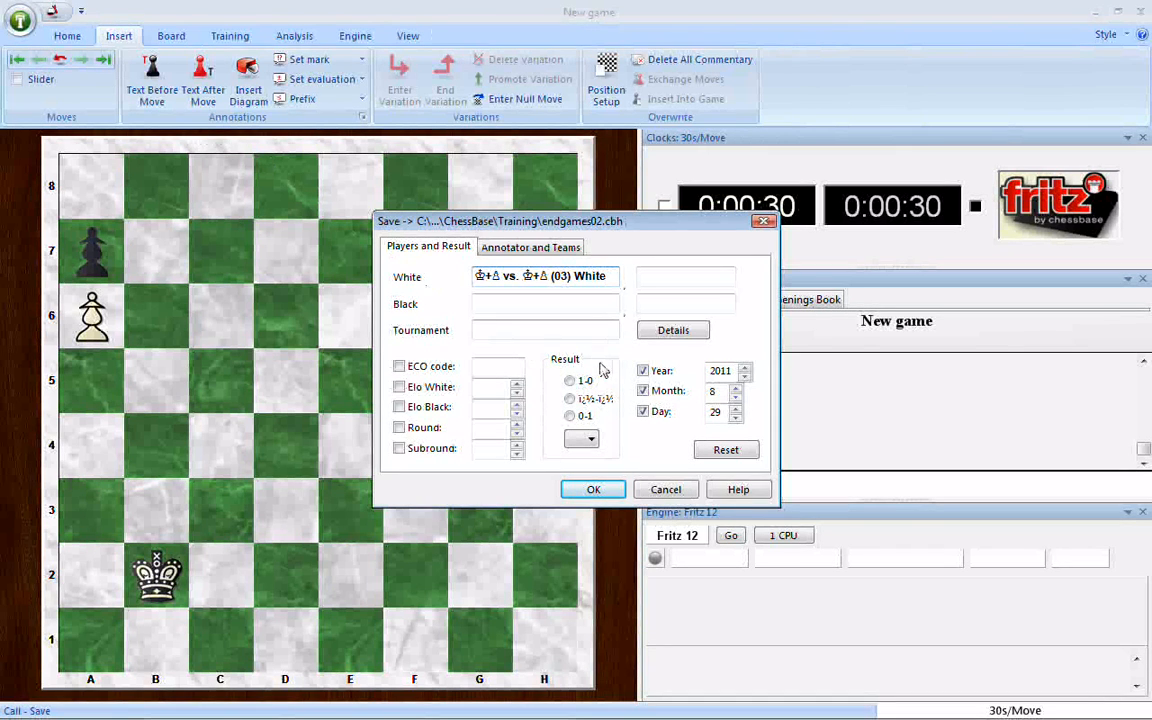
# Exclude the year, month and day from the third position's game data and save it to the database
pyautogui.click(643, 371)
pyautogui.click(643, 391)
pyautogui.click(643, 411)
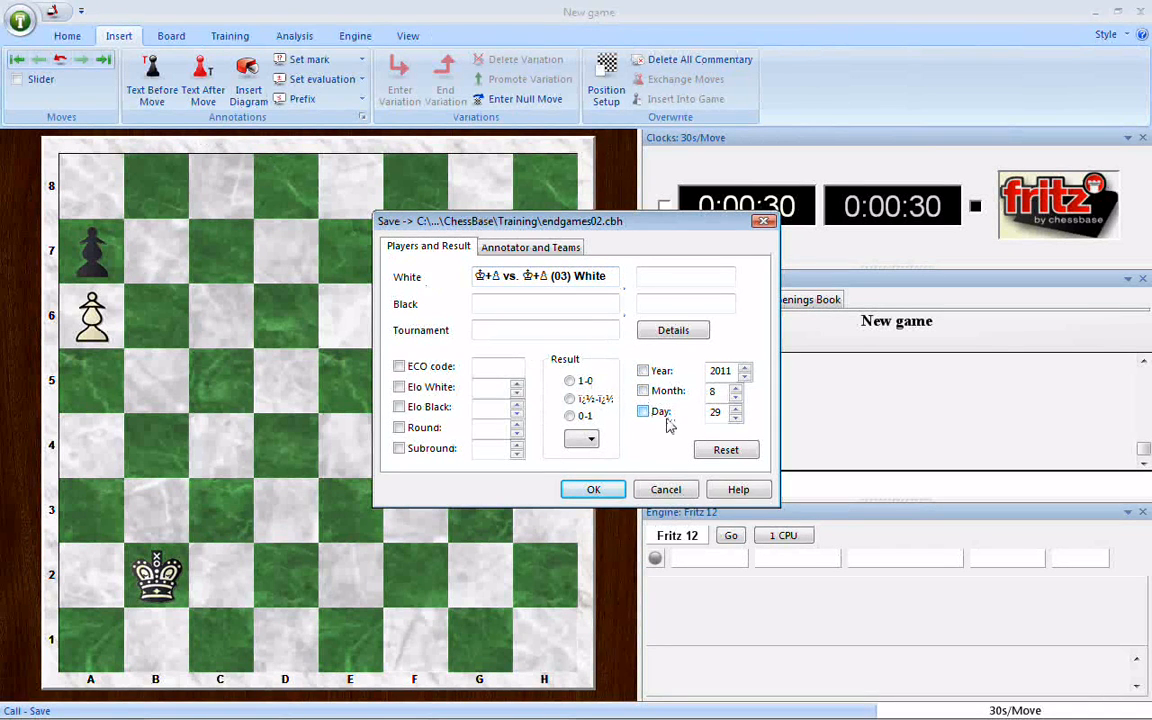
pyautogui.click(594, 490)
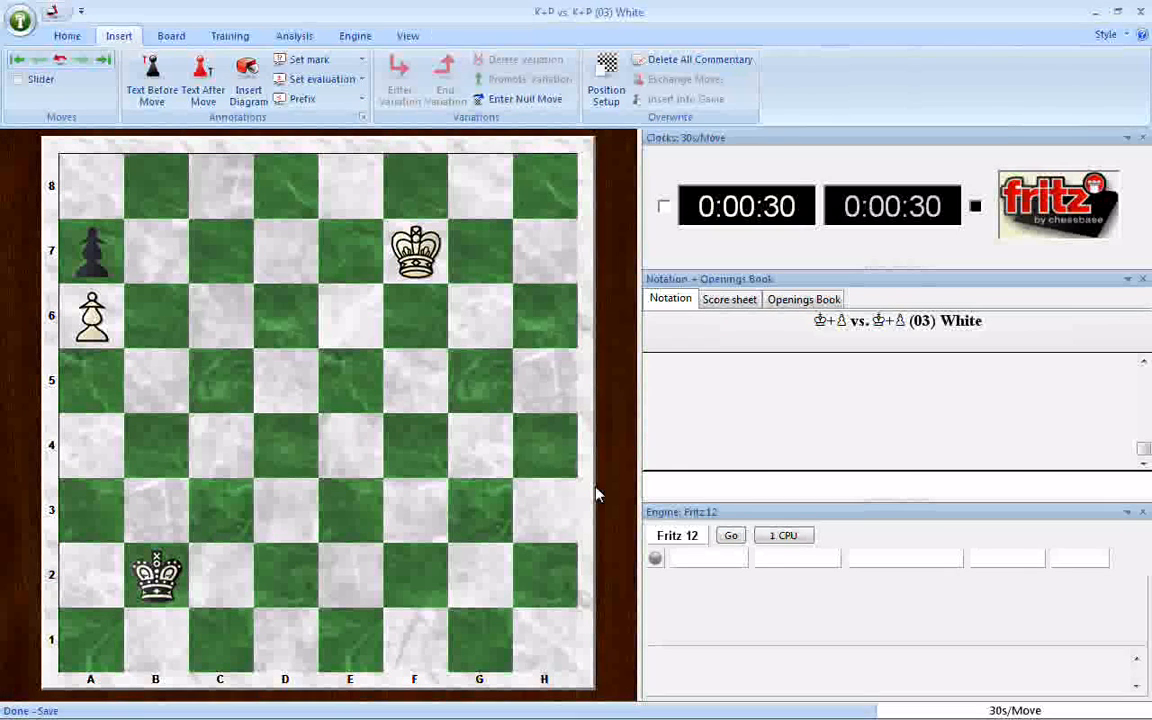
# Check the entries in the endgames02 game list and return to the board window
pyautogui.press('F12')
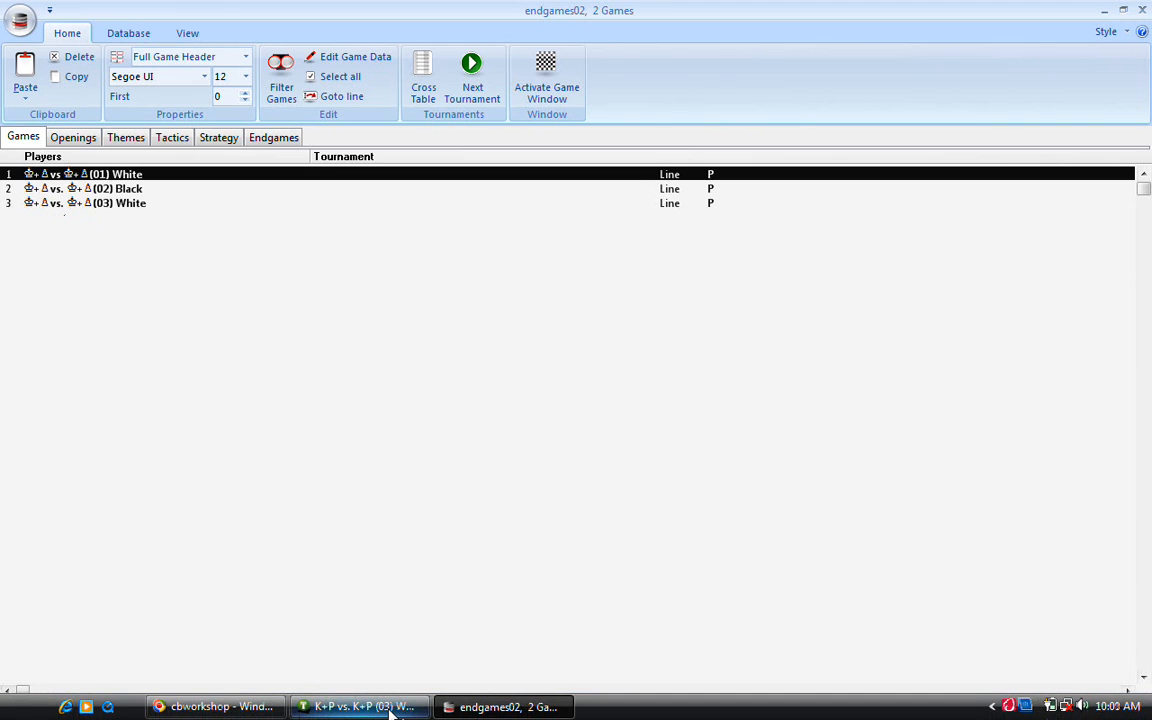
pyautogui.click(391, 710)
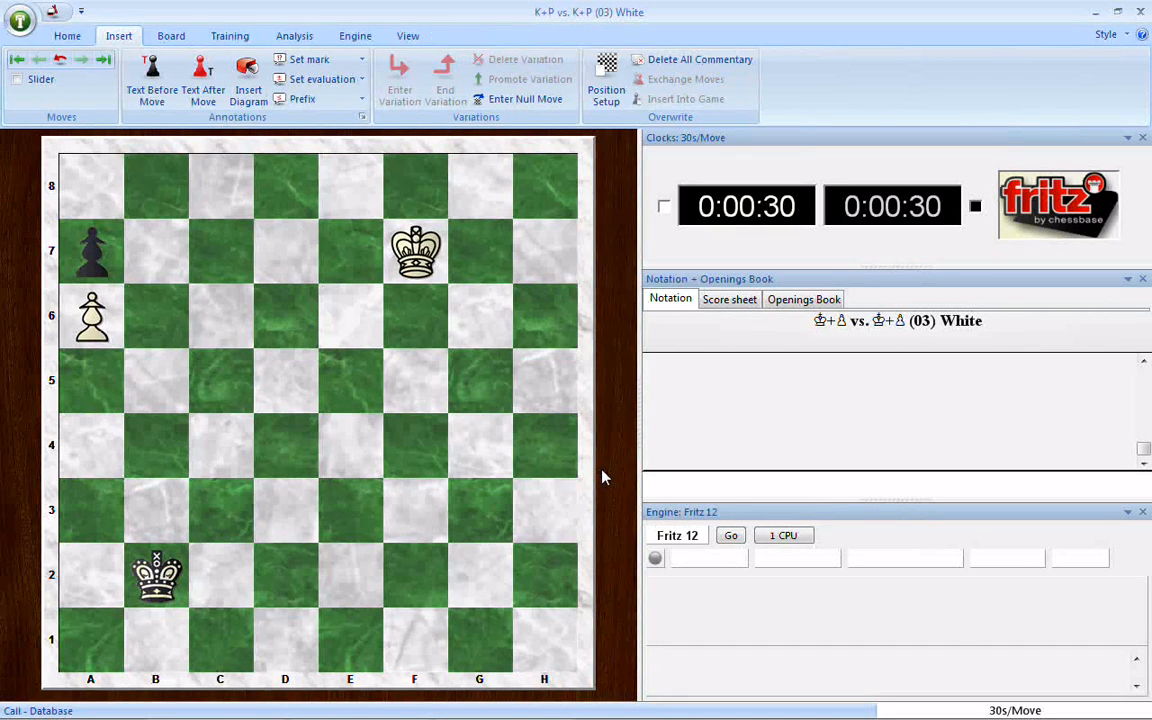
# Open the program's training options and read the endgame training database path through to its file name
pyautogui.click(19, 22)
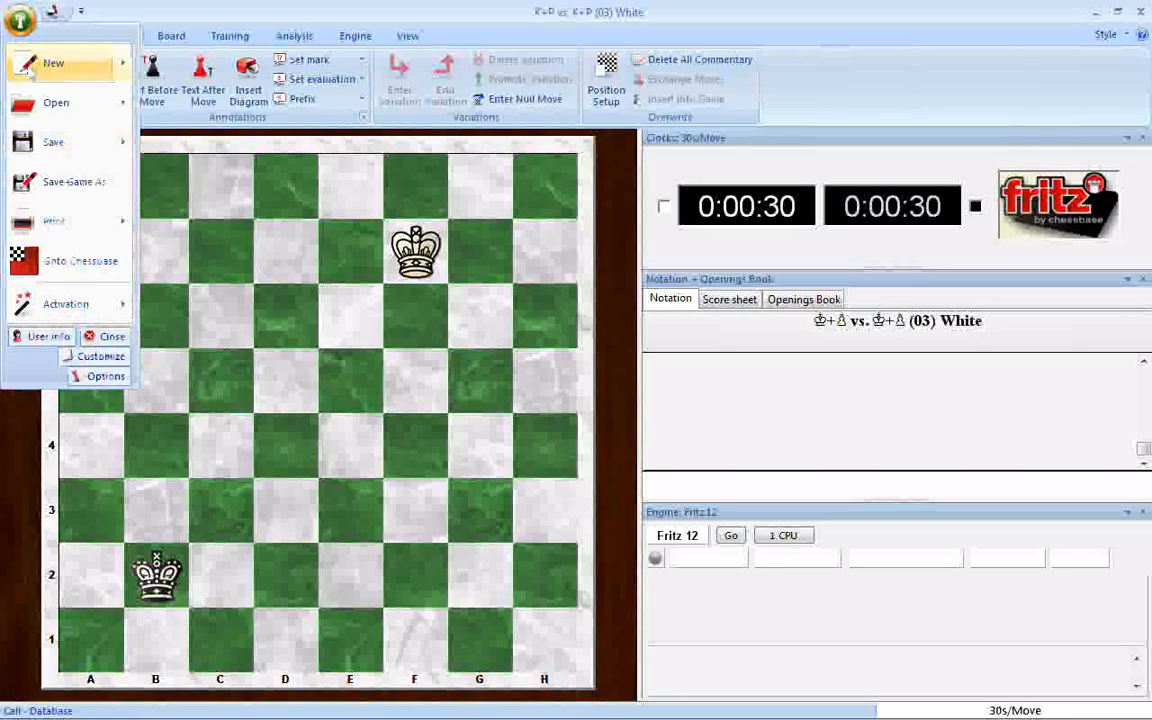
pyautogui.click(96, 380)
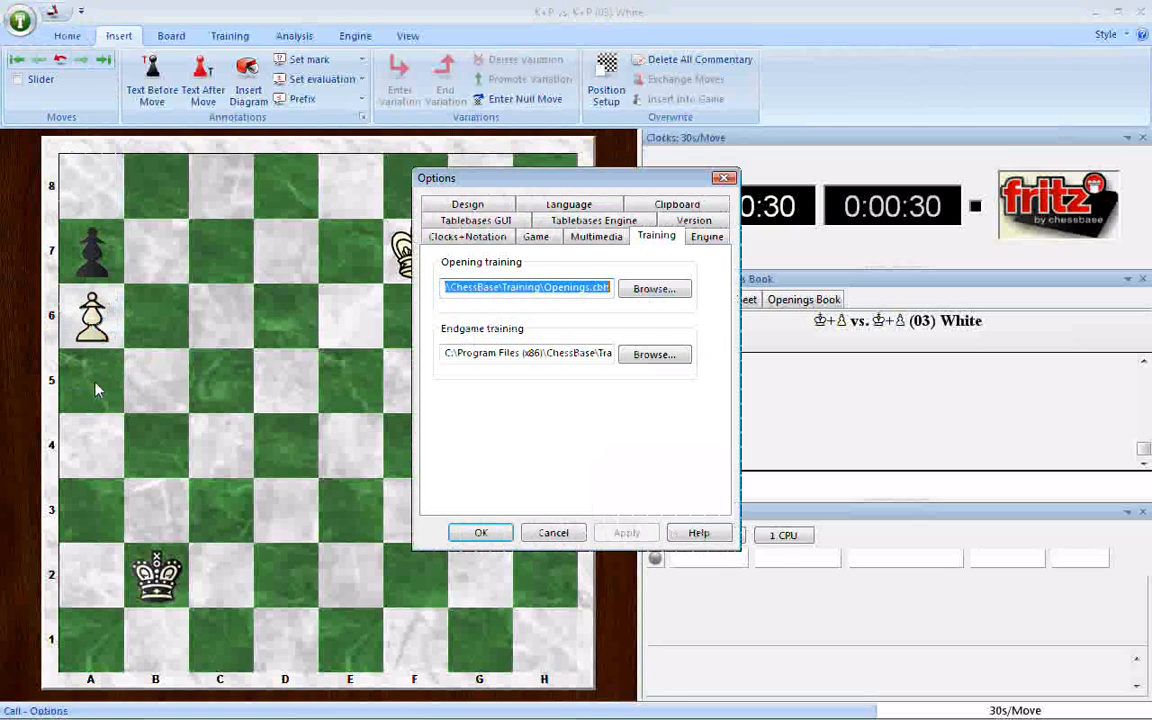
pyautogui.click(444, 353)
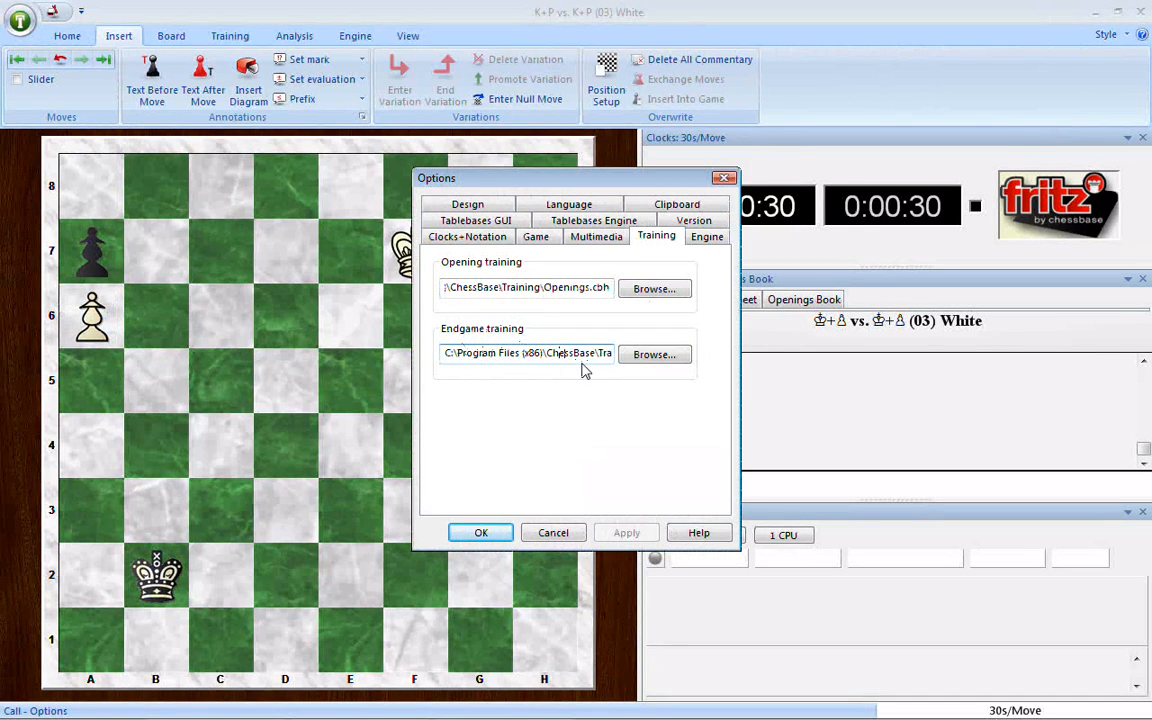
pyautogui.press('Right')
pyautogui.press('Right')
pyautogui.press('Right')
pyautogui.press('Right')
pyautogui.press('Right')
pyautogui.press('Right')
pyautogui.press('Right')
pyautogui.press('Right')
pyautogui.press('Right')
pyautogui.press('Right')
pyautogui.press('Right')
pyautogui.press('Right')
pyautogui.press('Right')
pyautogui.press('Right')
pyautogui.press('Right')
pyautogui.press('Right')
pyautogui.press('Right')
pyautogui.press('Right')
pyautogui.press('Right')
pyautogui.press('Right')
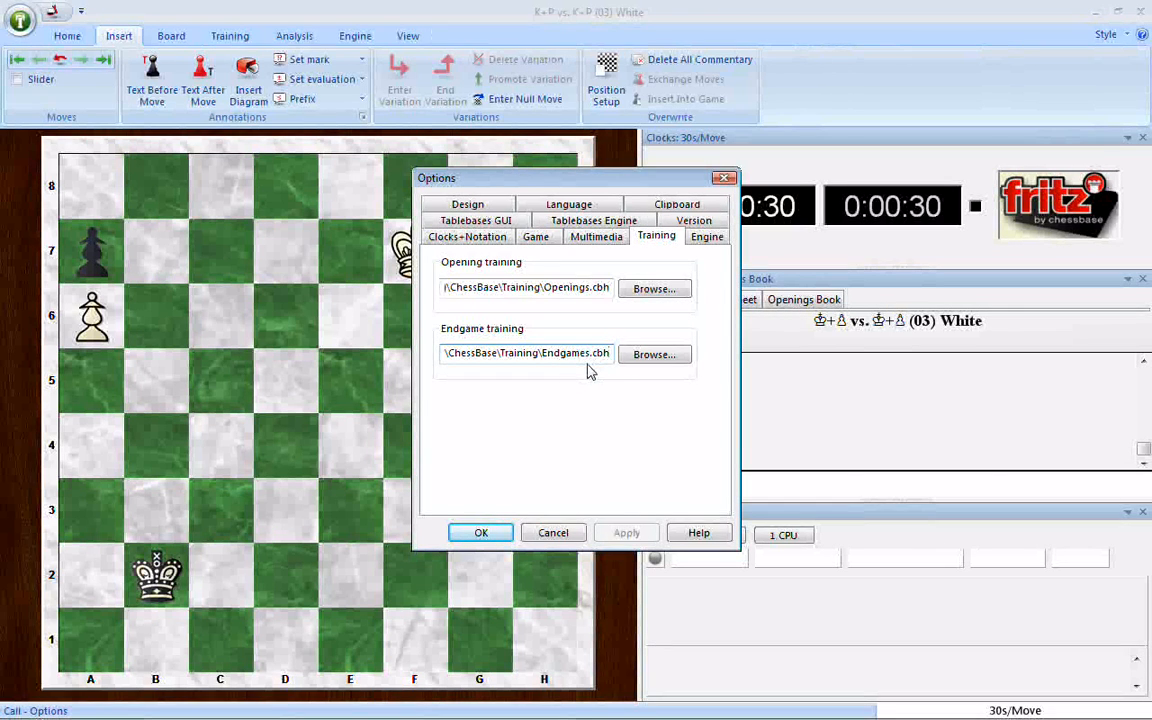
# Select endgames02.cbh as the endgame training database, check the end of its path and apply the options
pyautogui.click(655, 355)
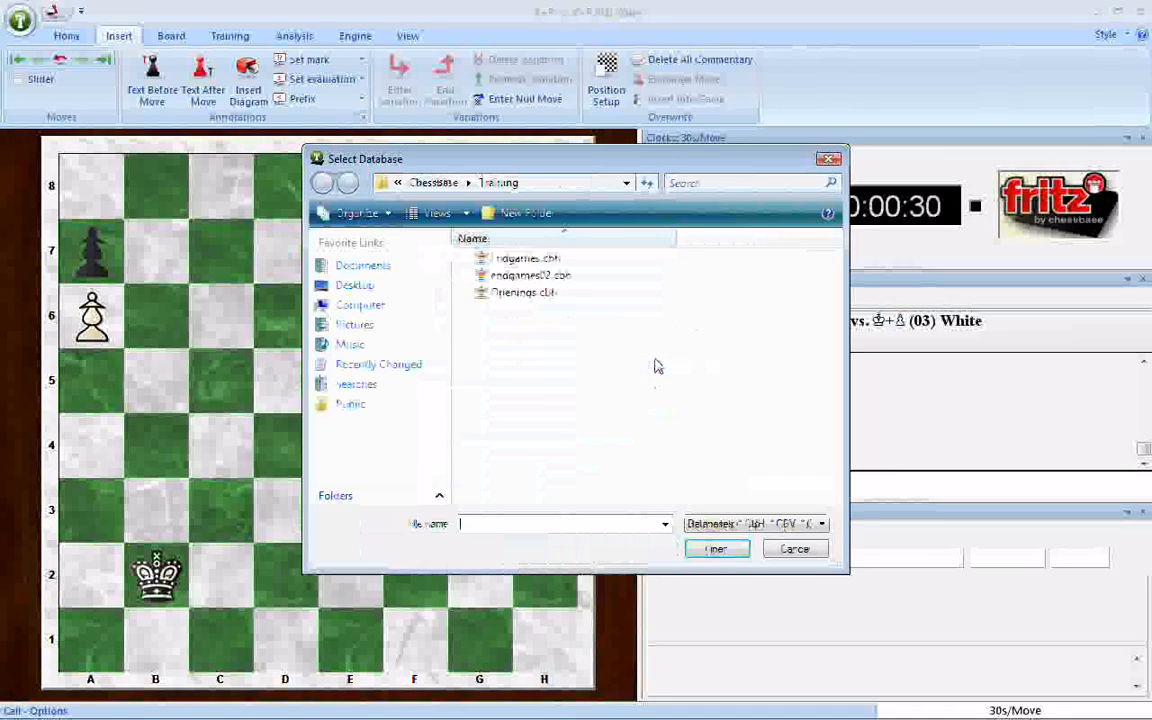
pyautogui.click(527, 280)
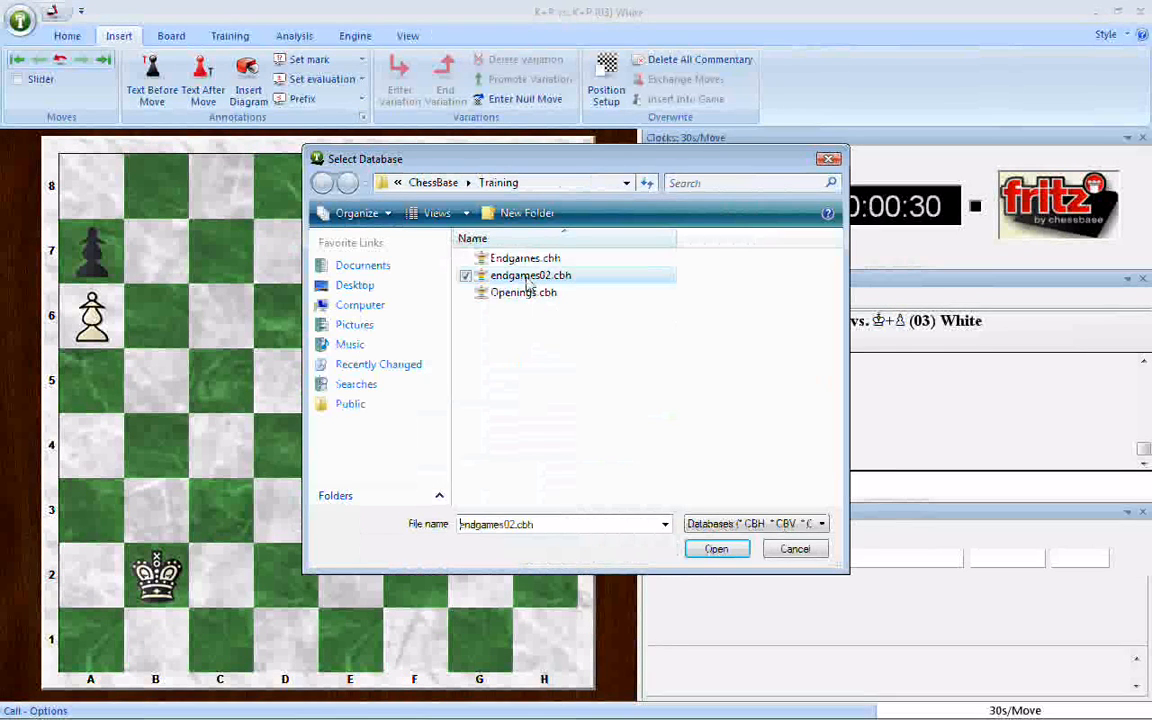
pyautogui.click(718, 550)
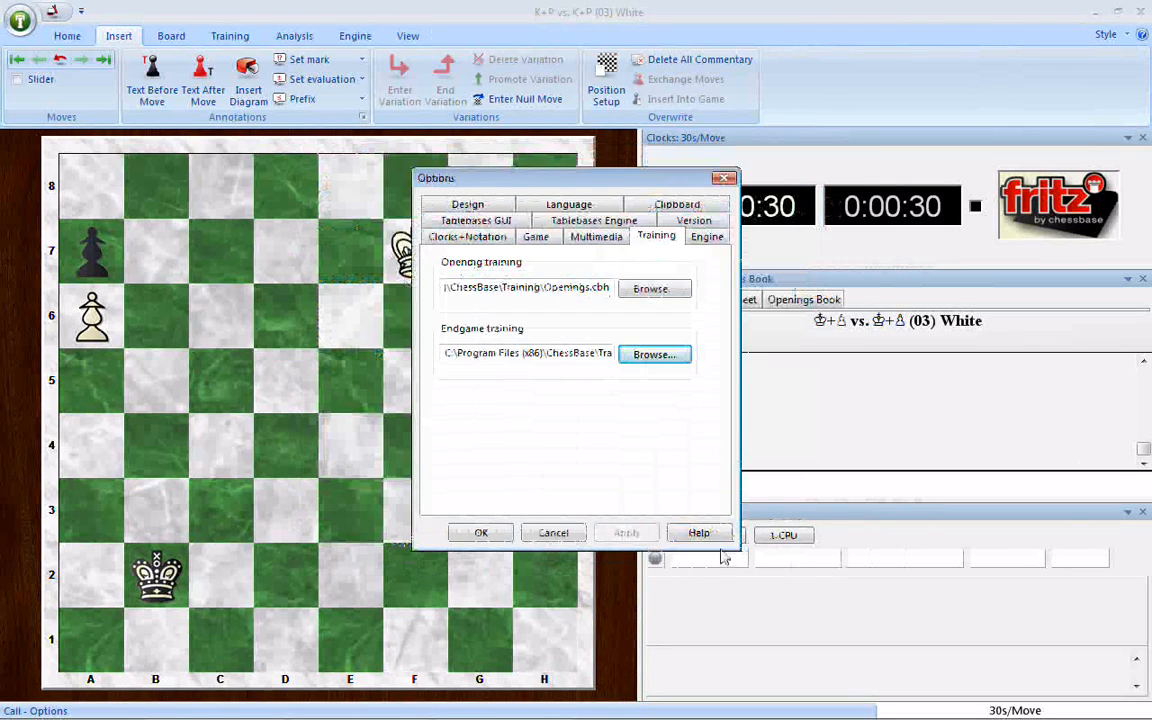
pyautogui.click(565, 355)
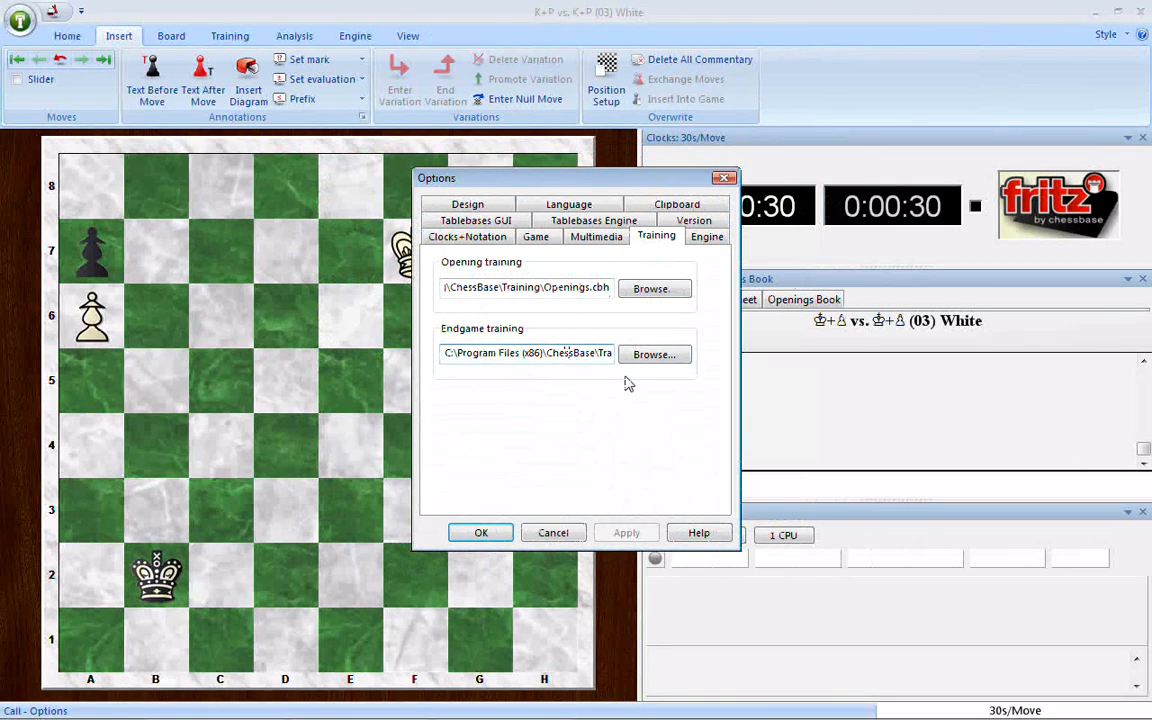
pyautogui.press('Right')
pyautogui.press('Right')
pyautogui.press('Right')
pyautogui.press('Right')
pyautogui.press('Right')
pyautogui.press('Right')
pyautogui.press('Right')
pyautogui.press('Right')
pyautogui.press('Right')
pyautogui.press('Right')
pyautogui.press('Right')
pyautogui.press('Right')
pyautogui.press('Right')
pyautogui.press('Right')
pyautogui.press('Right')
pyautogui.press('Right')
pyautogui.press('Right')
pyautogui.press('Right')
pyautogui.press('Right')
pyautogui.press('Right')
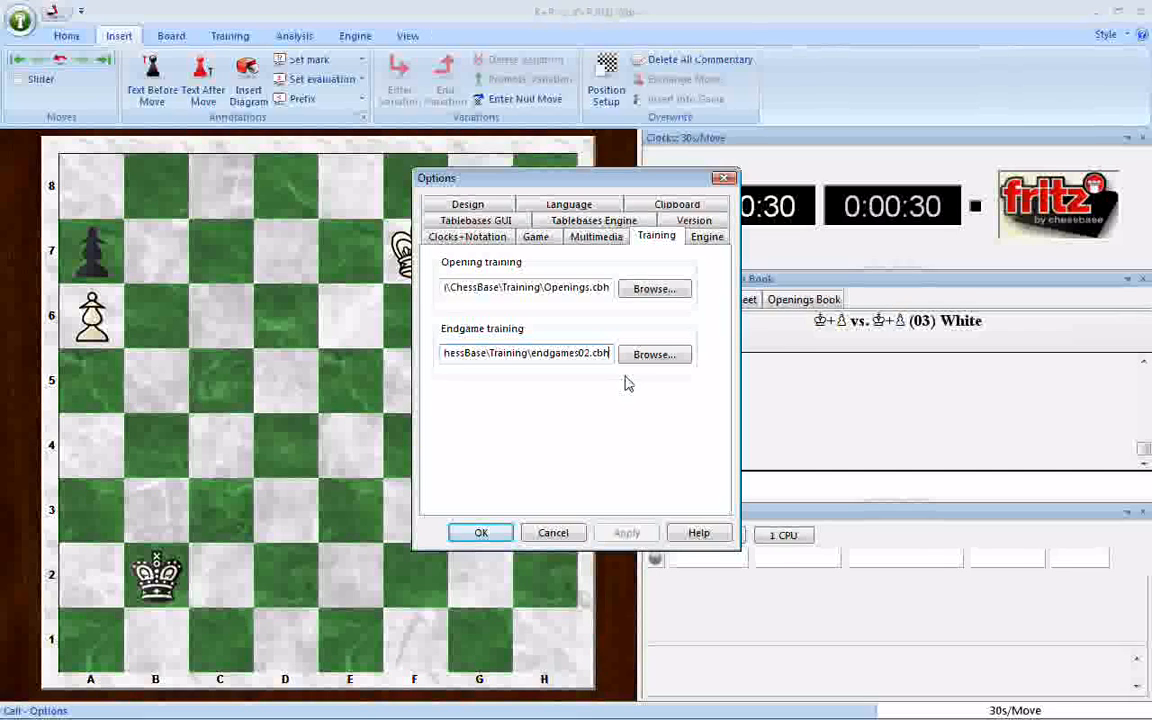
pyautogui.click(481, 533)
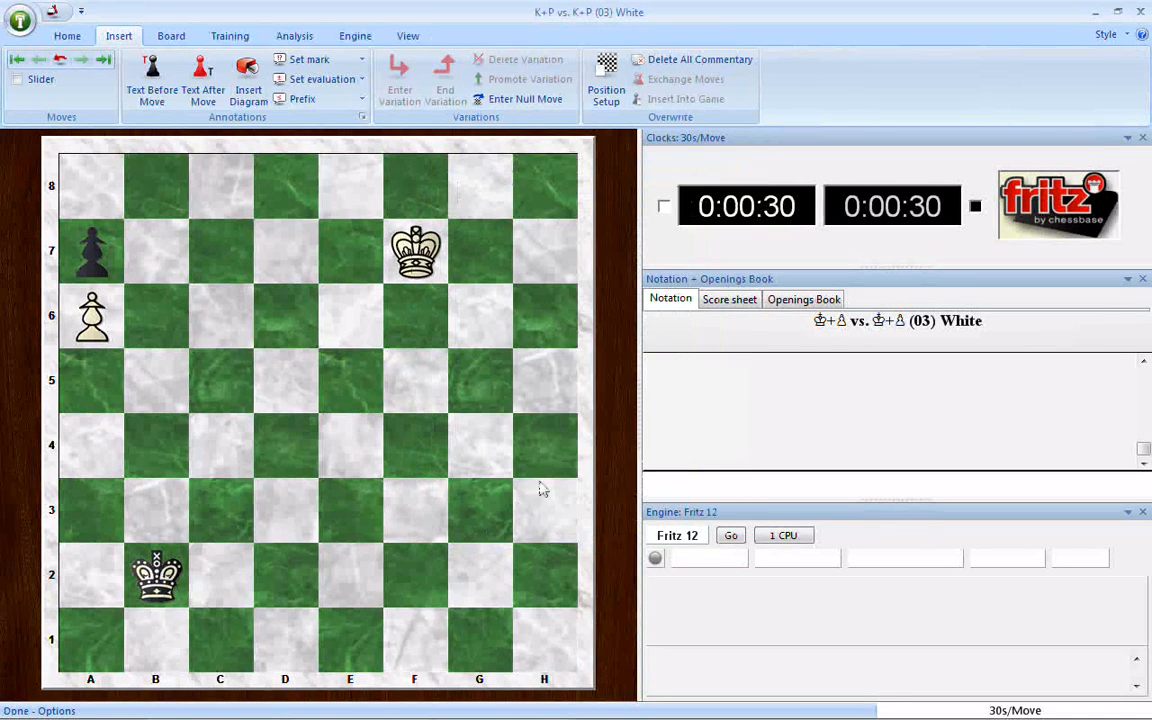
# Open endgame training, preview positions 01, 02 and 03 from the custom database, and close the dialog without starting one
pyautogui.click(218, 37)
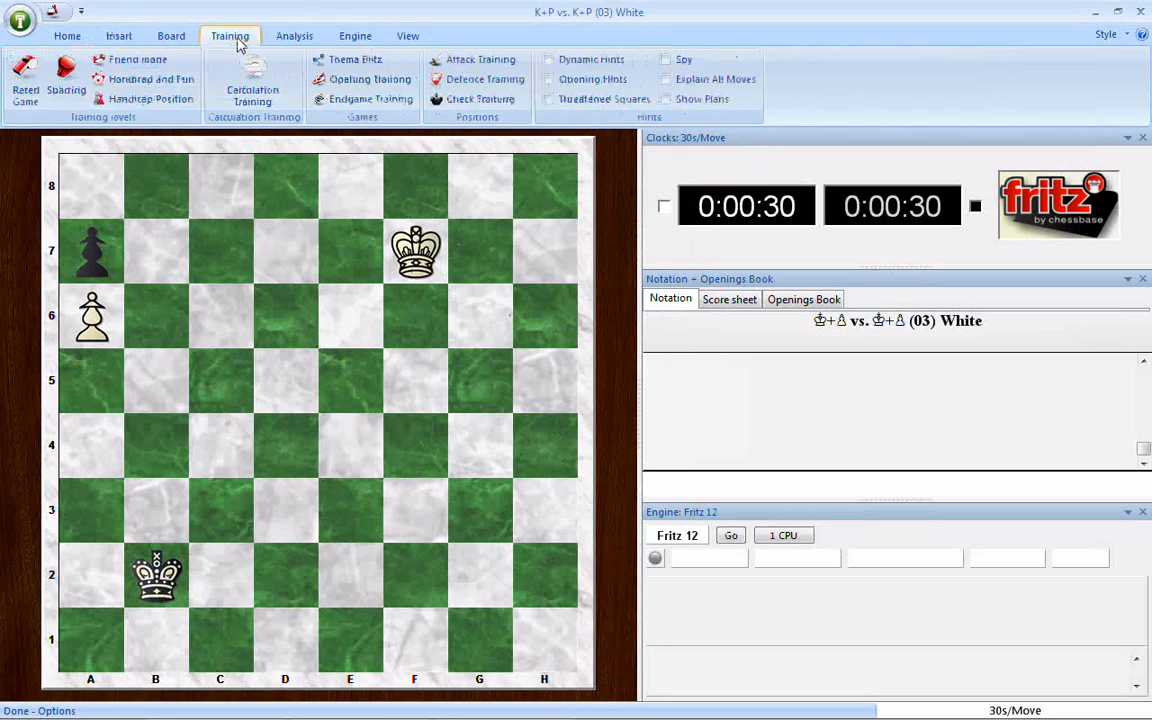
pyautogui.click(352, 101)
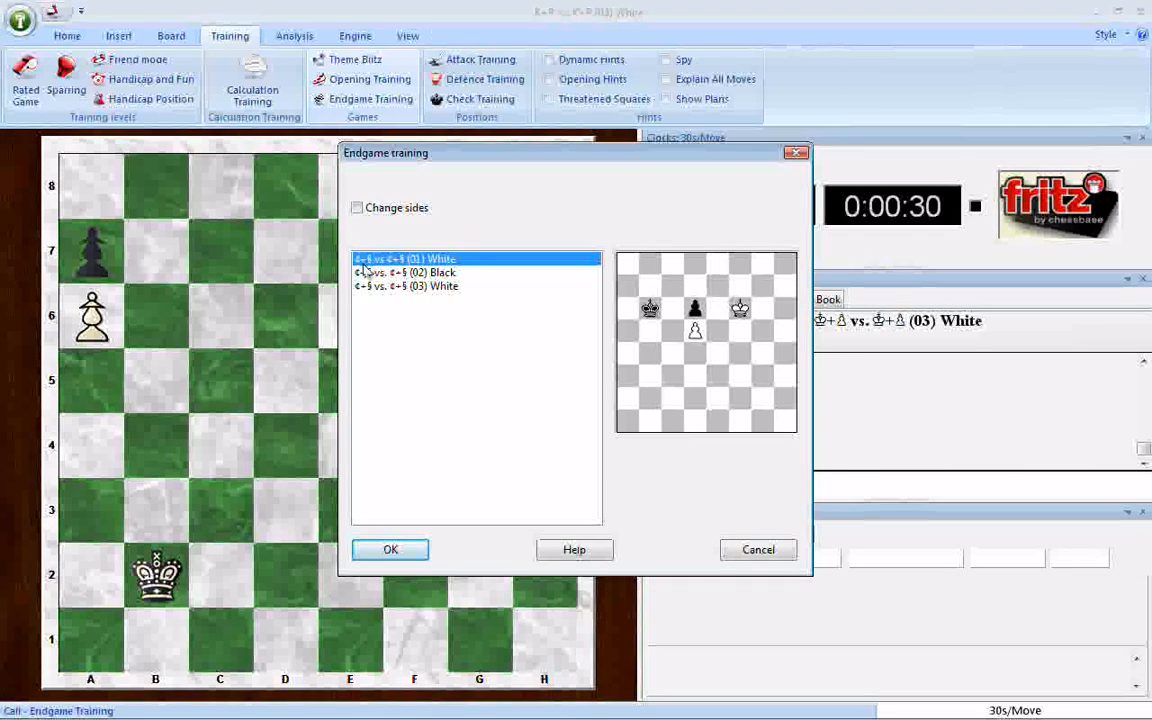
pyautogui.click(428, 273)
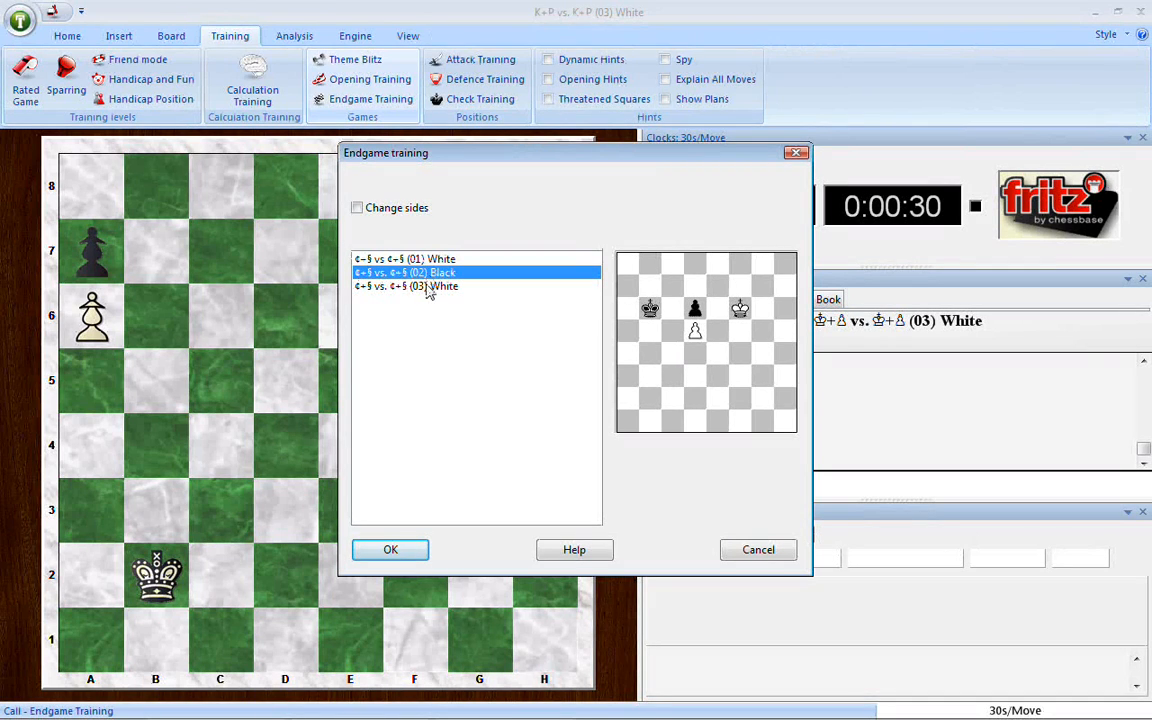
pyautogui.click(428, 287)
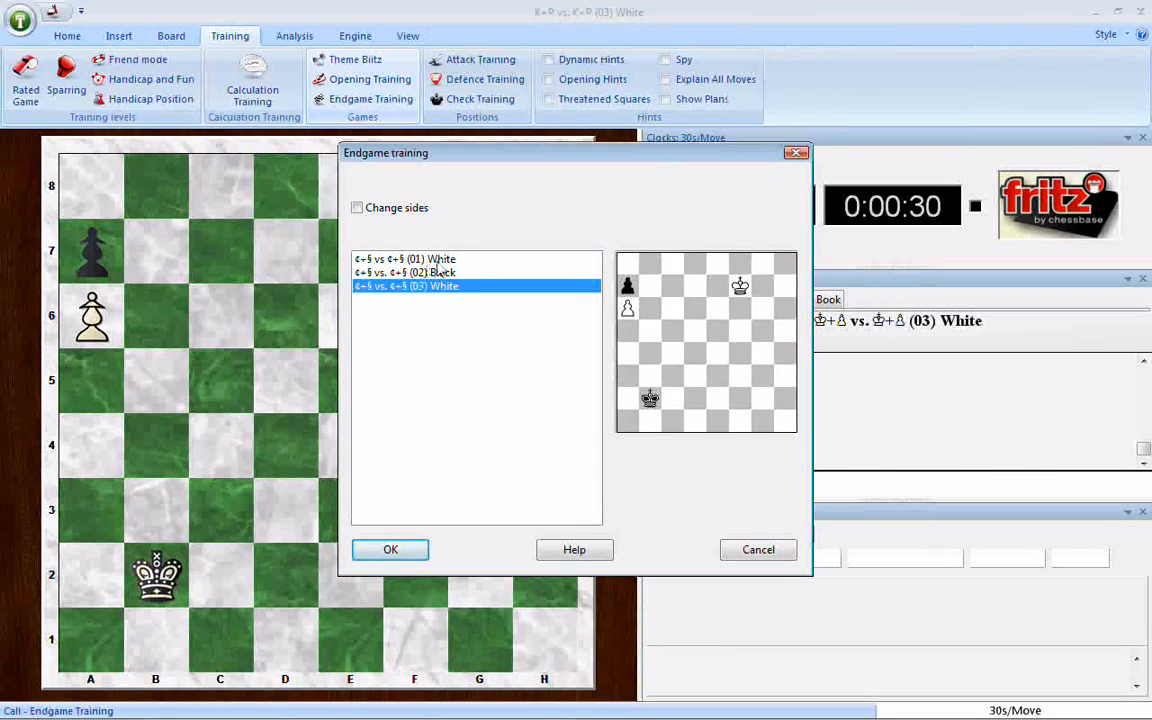
pyautogui.click(437, 260)
pyautogui.click(412, 273)
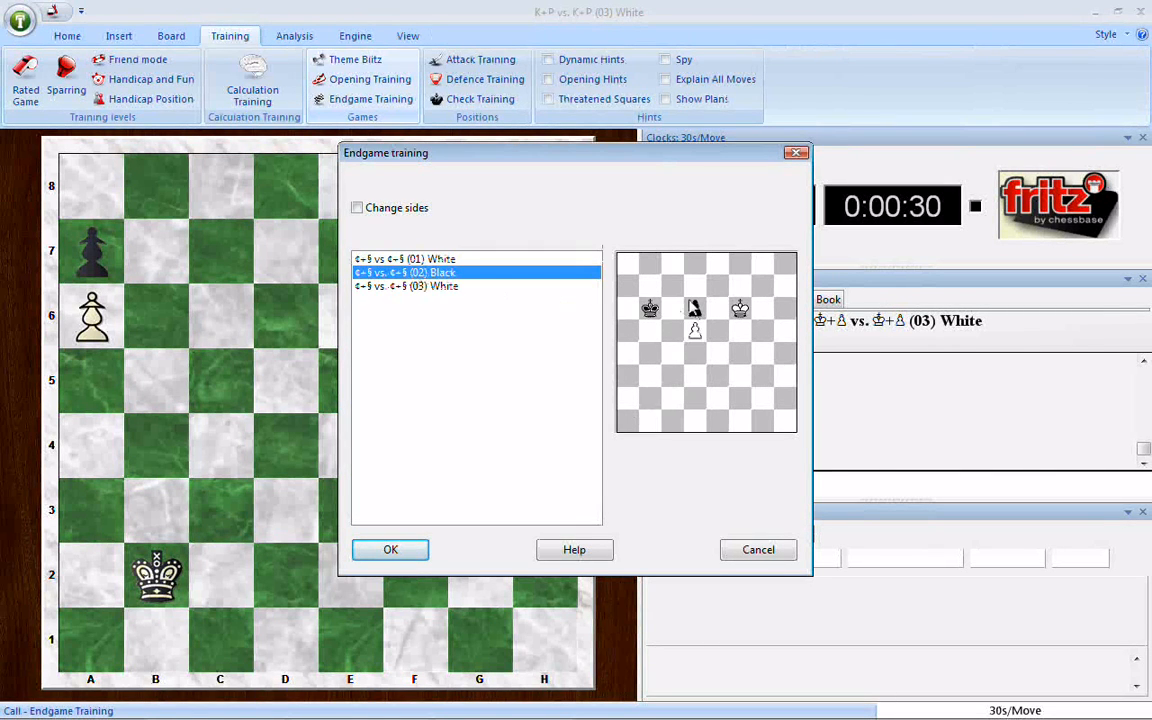
pyautogui.click(447, 289)
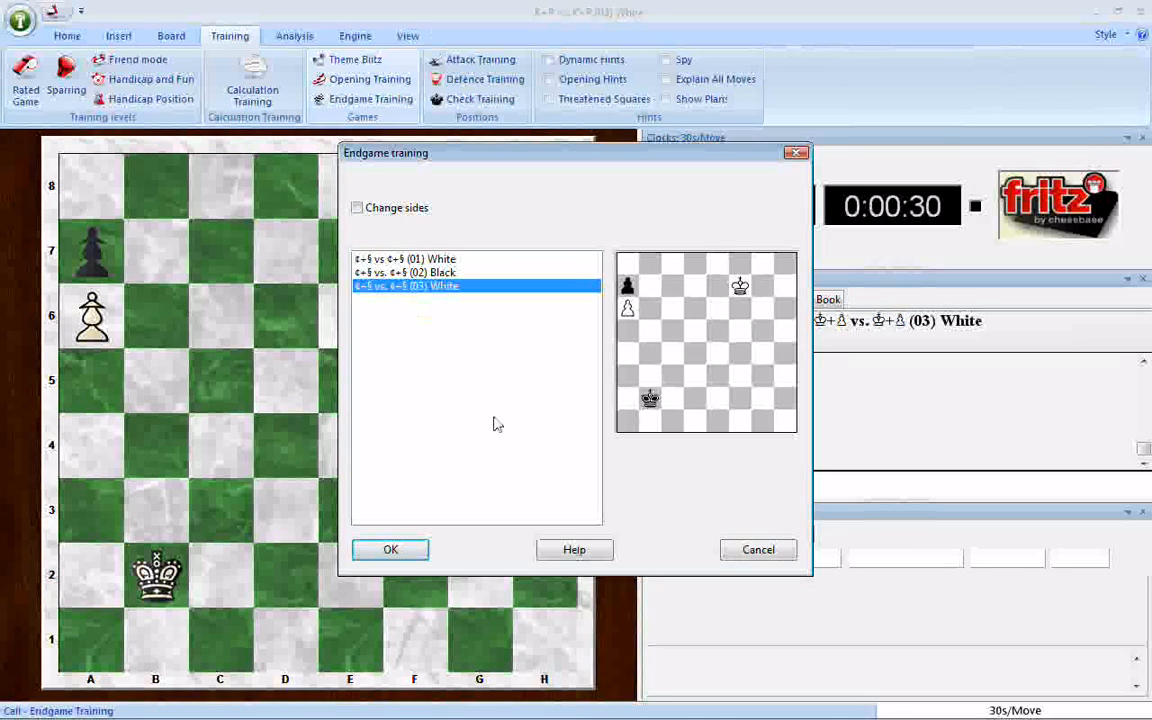
pyautogui.click(741, 548)
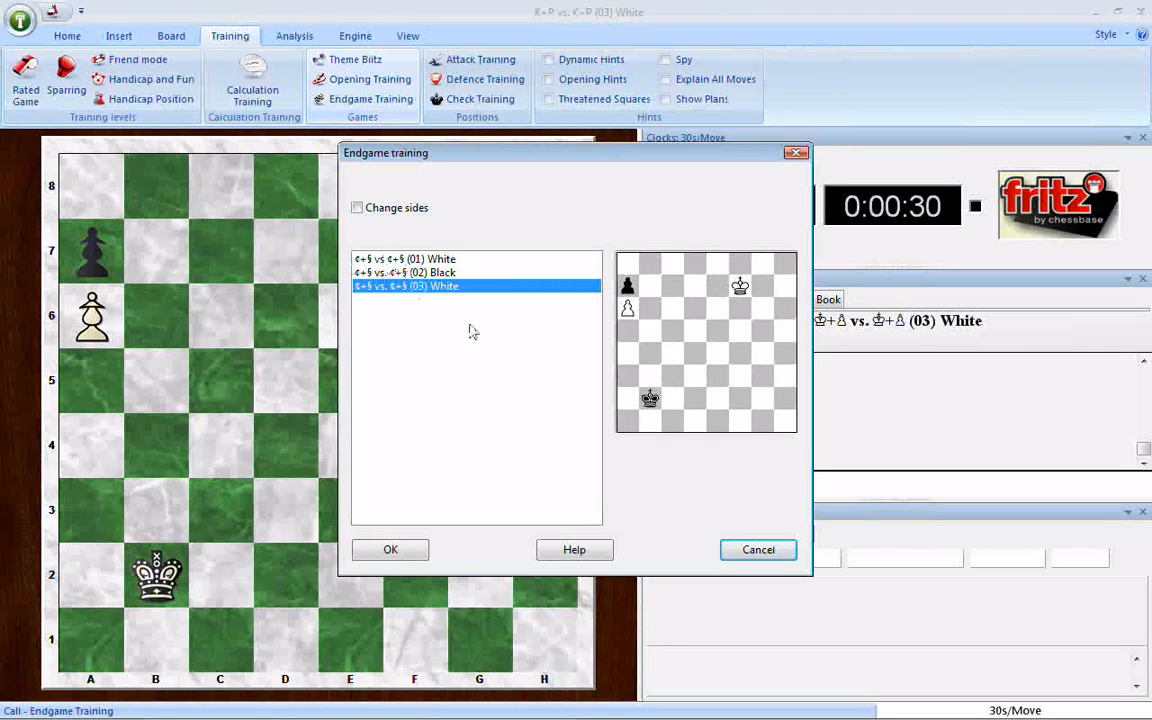
pyautogui.click(755, 553)
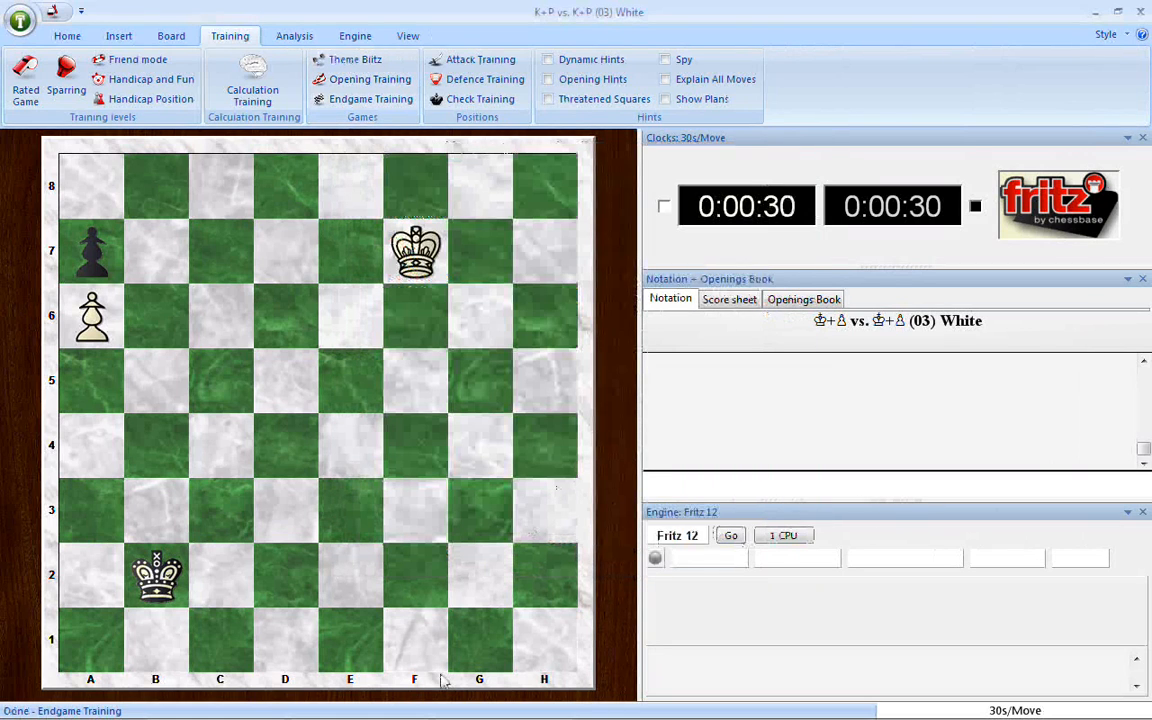
# Switch to the endgames02 game list and view the game data of position 01, leaving it unedited
pyautogui.click(490, 712)
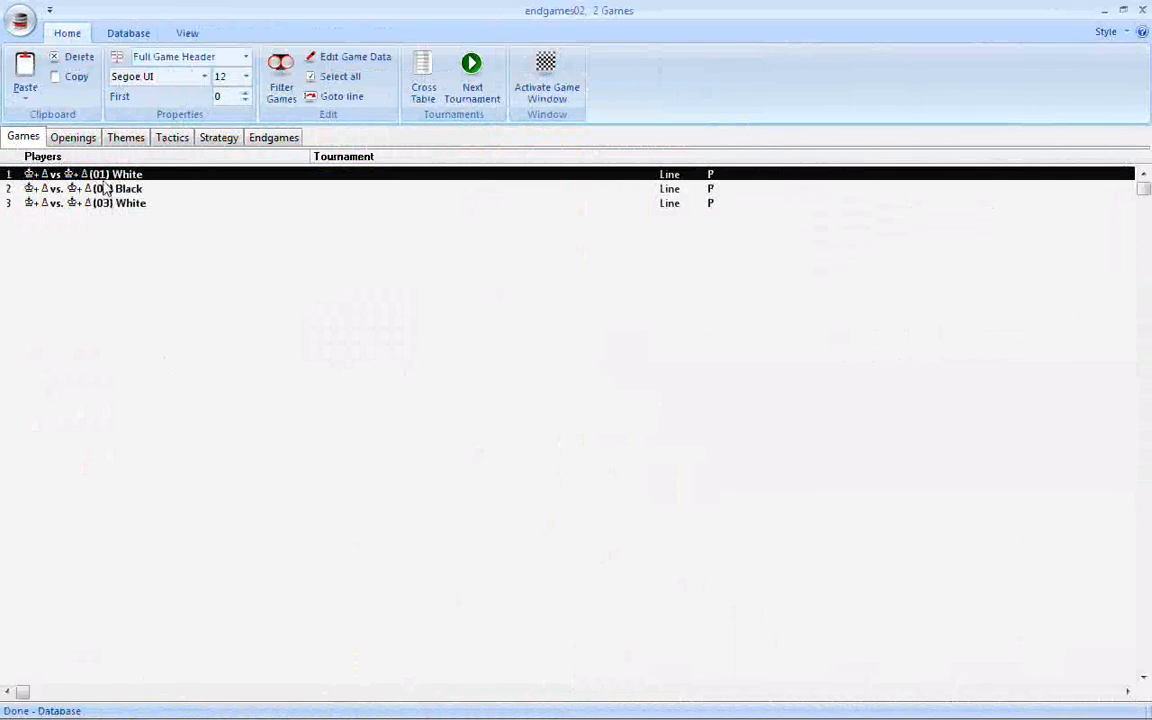
pyautogui.hotkey('ctrl', 'e')
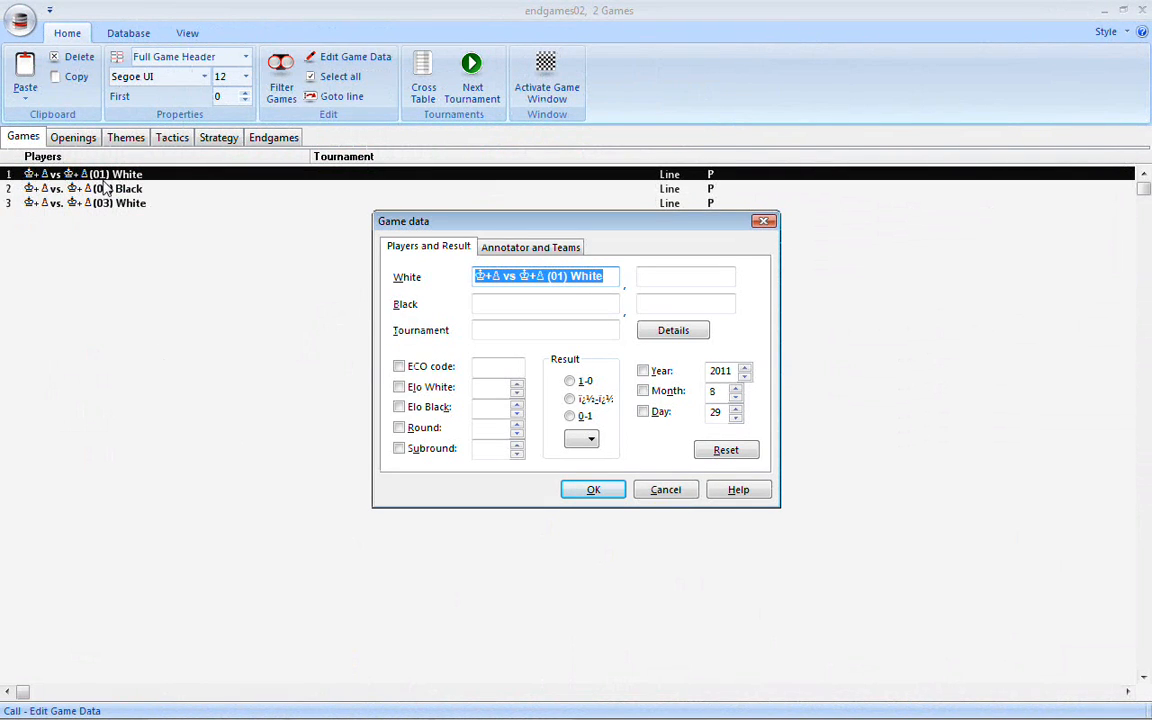
pyautogui.click(665, 489)
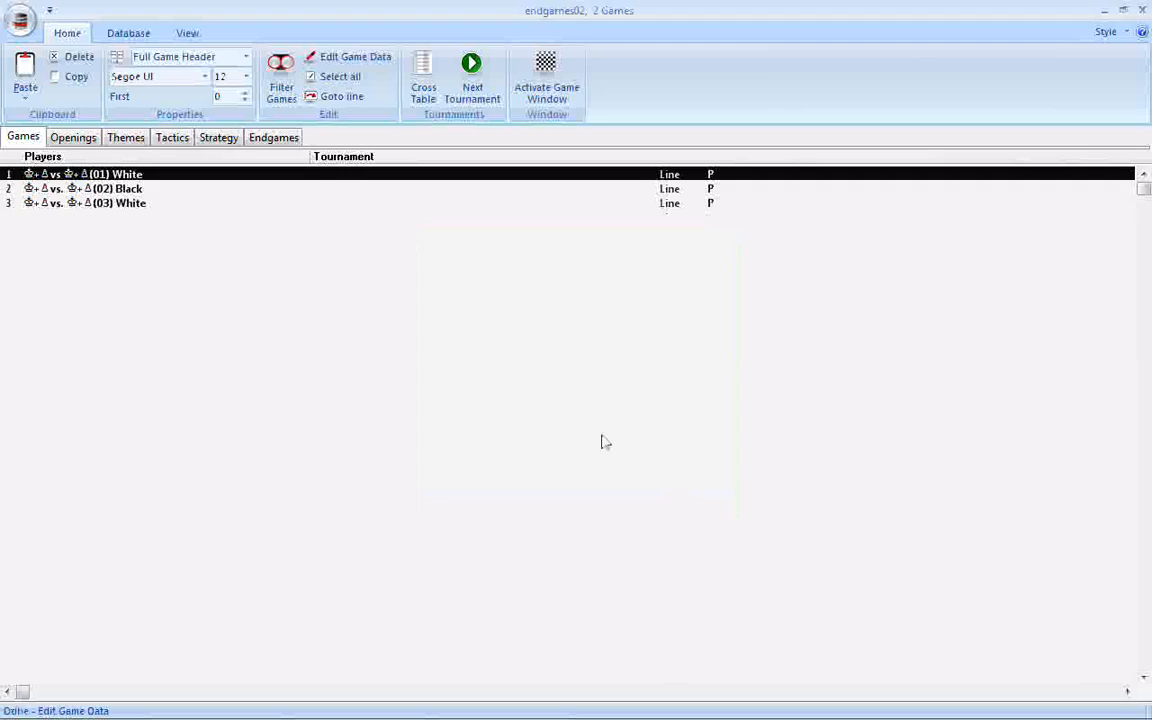
# Replace the piece symbols in the first entry's White name with plain letters, giving "K+P vs K+P (01) White"
pyautogui.rightClick(153, 178)
pyautogui.moveTo(173, 188)
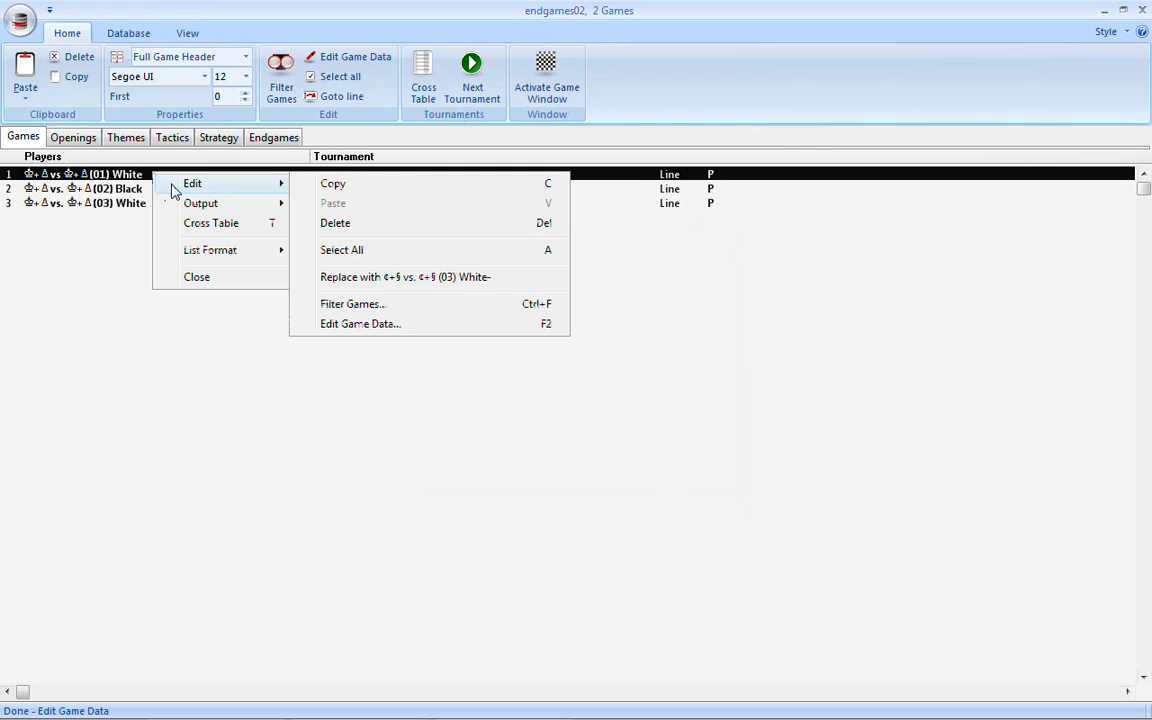
pyautogui.click(380, 326)
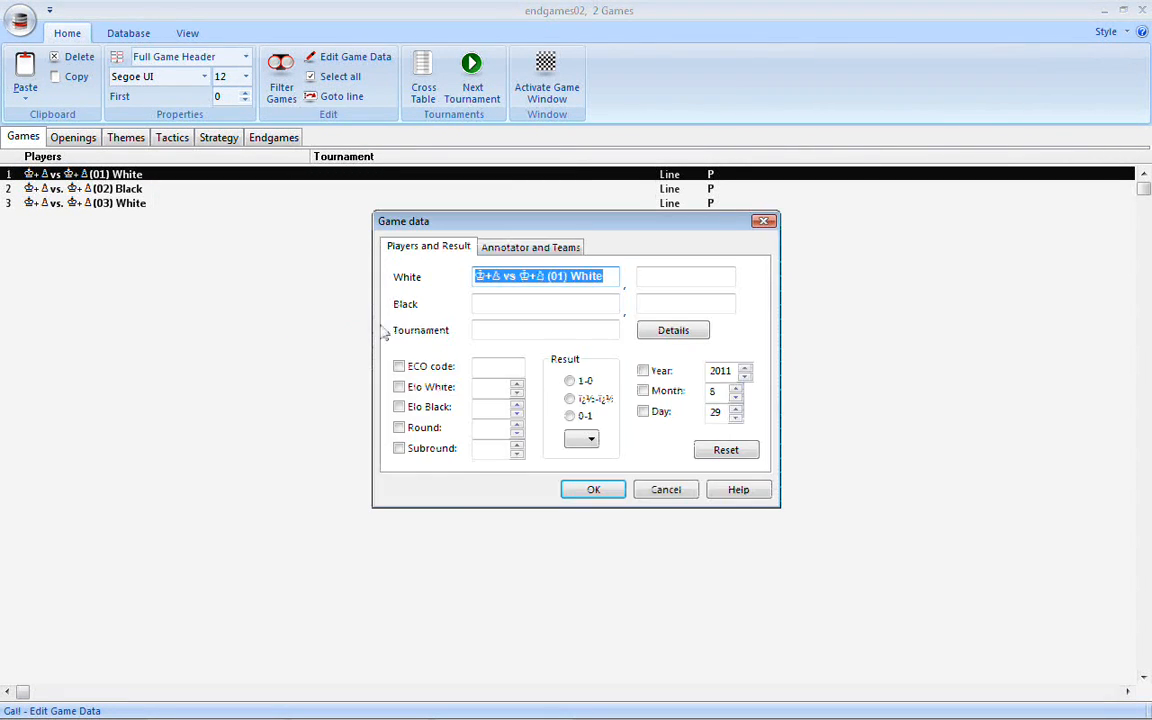
pyautogui.click(478, 284)
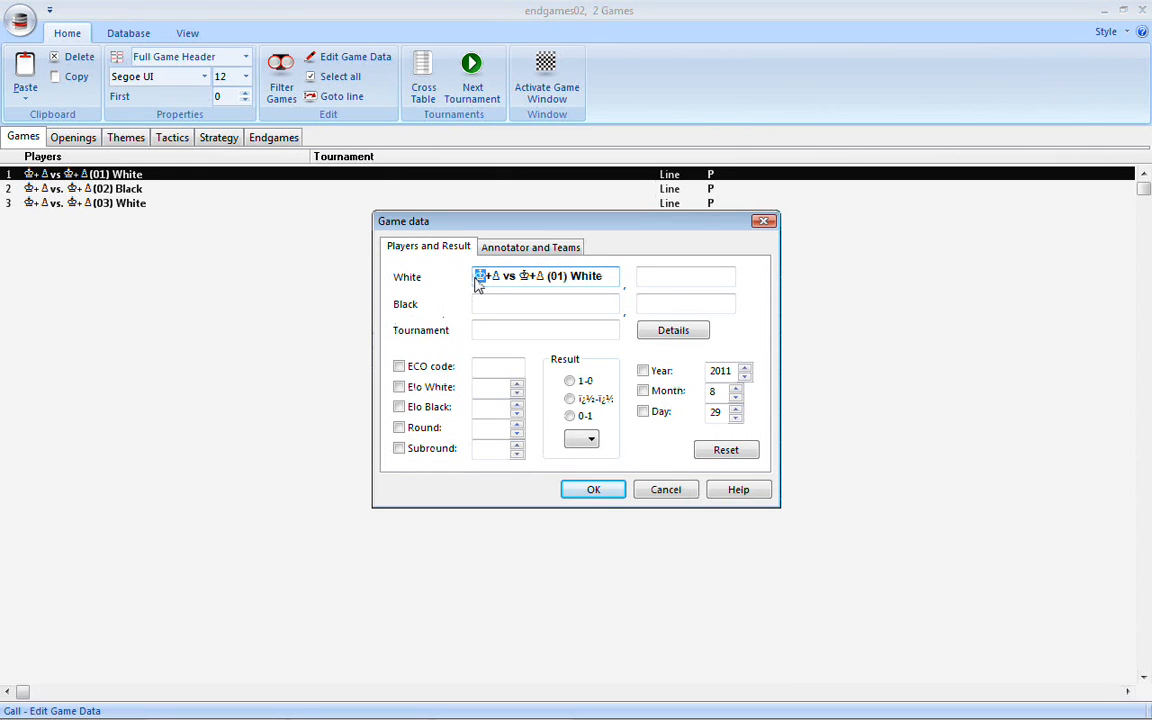
pyautogui.write('K')
pyautogui.doubleClick(494, 284)
pyautogui.write('P')
pyautogui.doubleClick(527, 280)
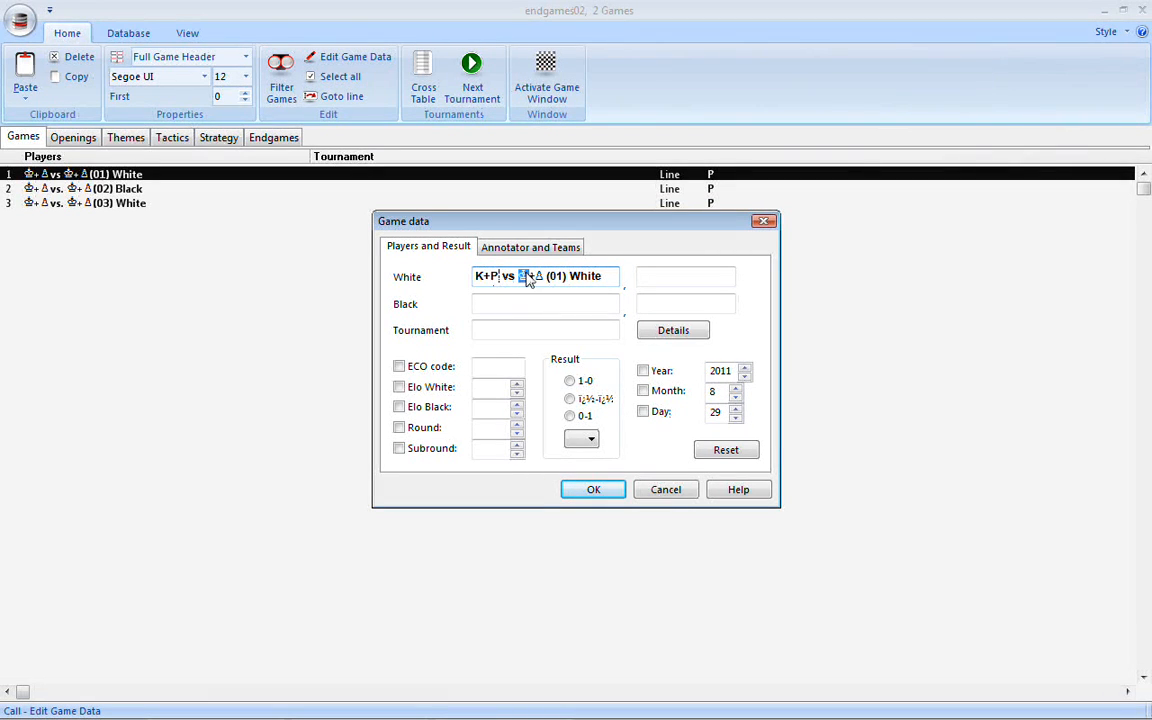
pyautogui.write('K')
pyautogui.doubleClick(538, 279)
pyautogui.write('P')
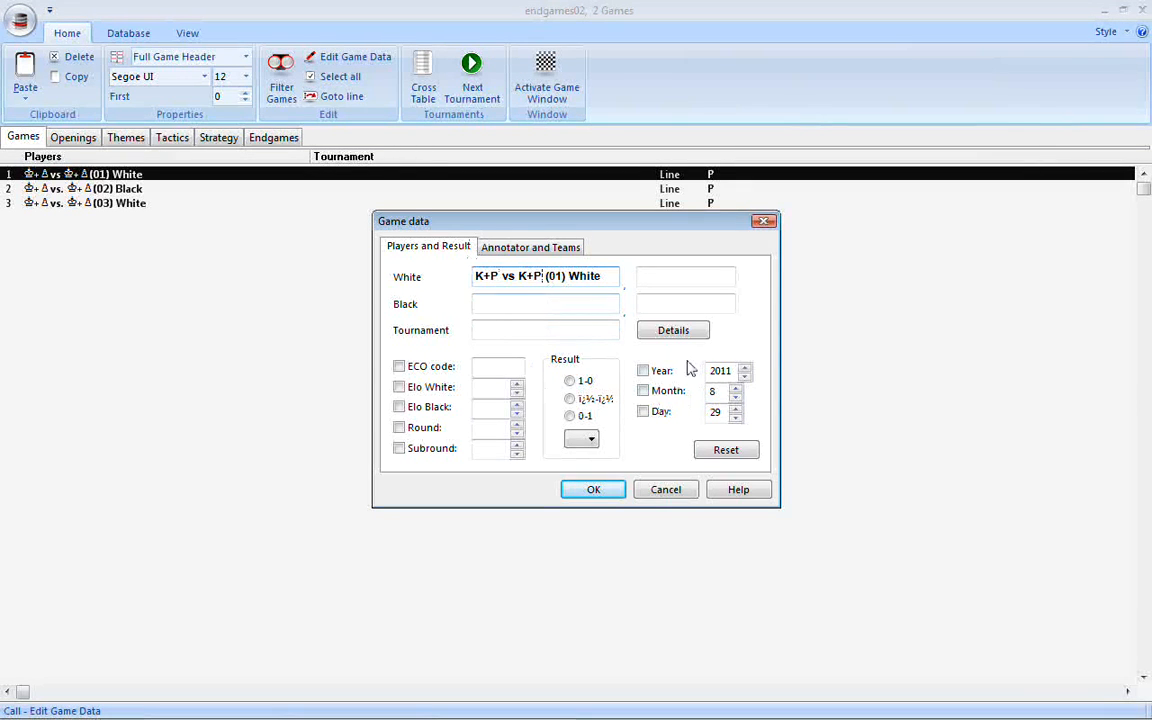
pyautogui.click(590, 491)
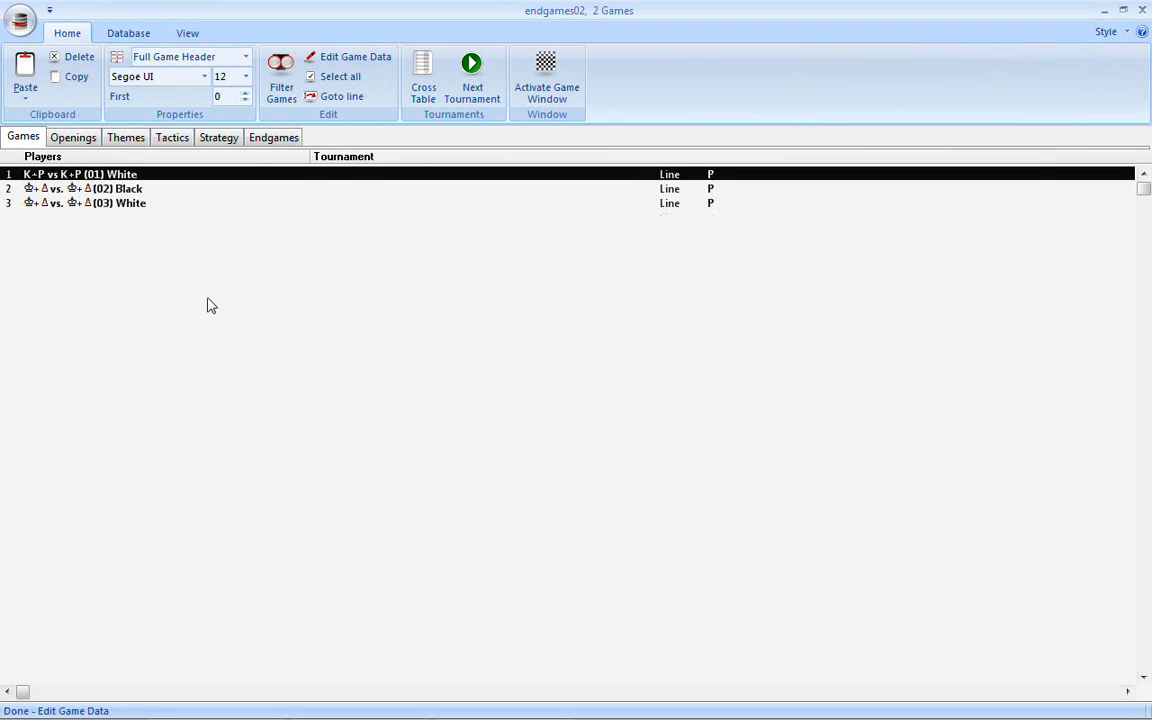
# Edit the second entry's White name to read "K+P vs. K+P (02) Black" with plain letters for the pieces
pyautogui.rightClick(117, 192)
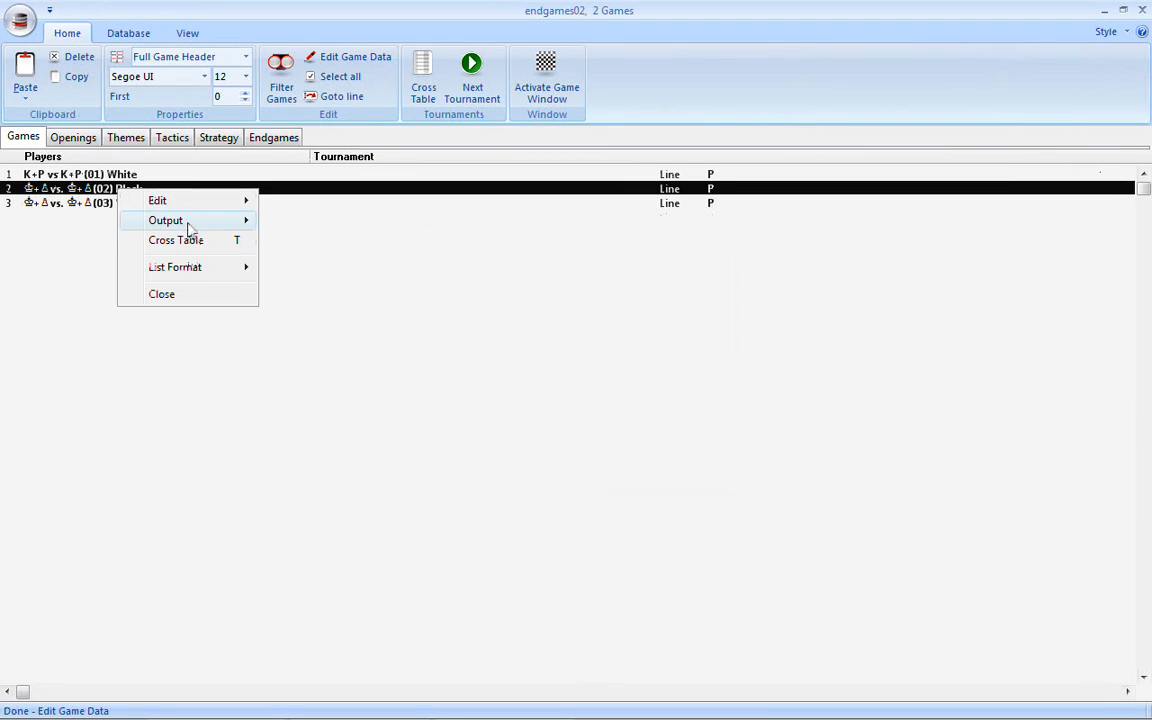
pyautogui.moveTo(187, 208)
pyautogui.click(312, 342)
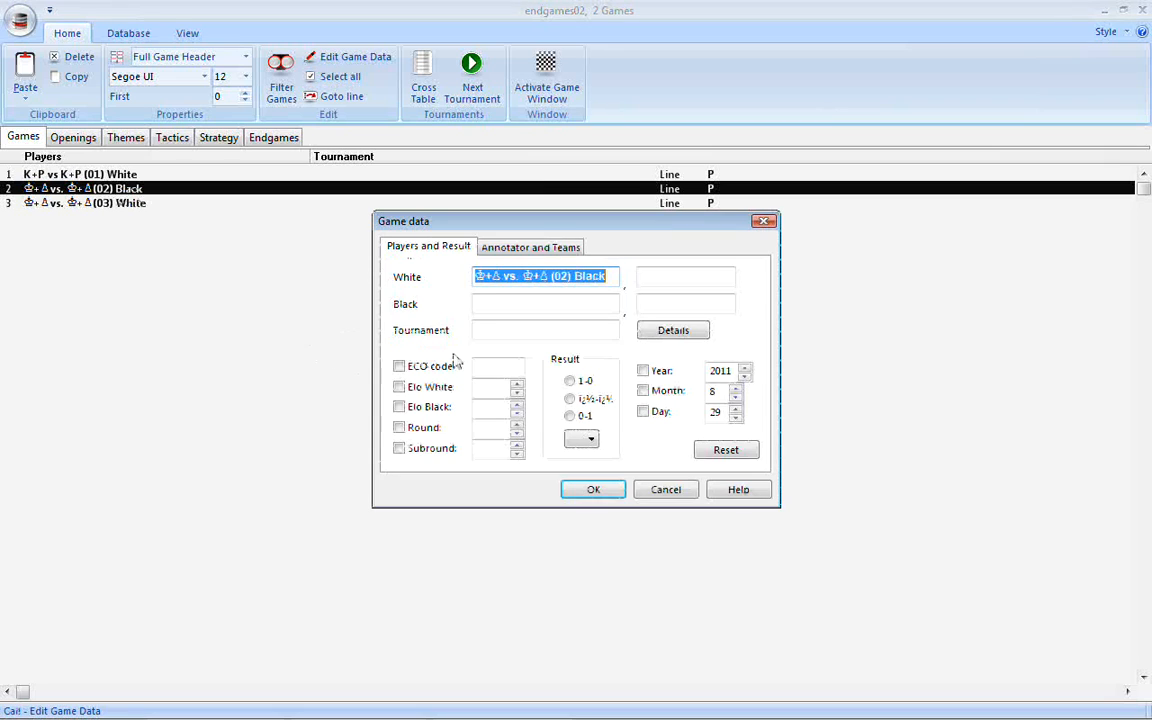
pyautogui.moveTo(486, 282); pyautogui.dragTo(474, 284)
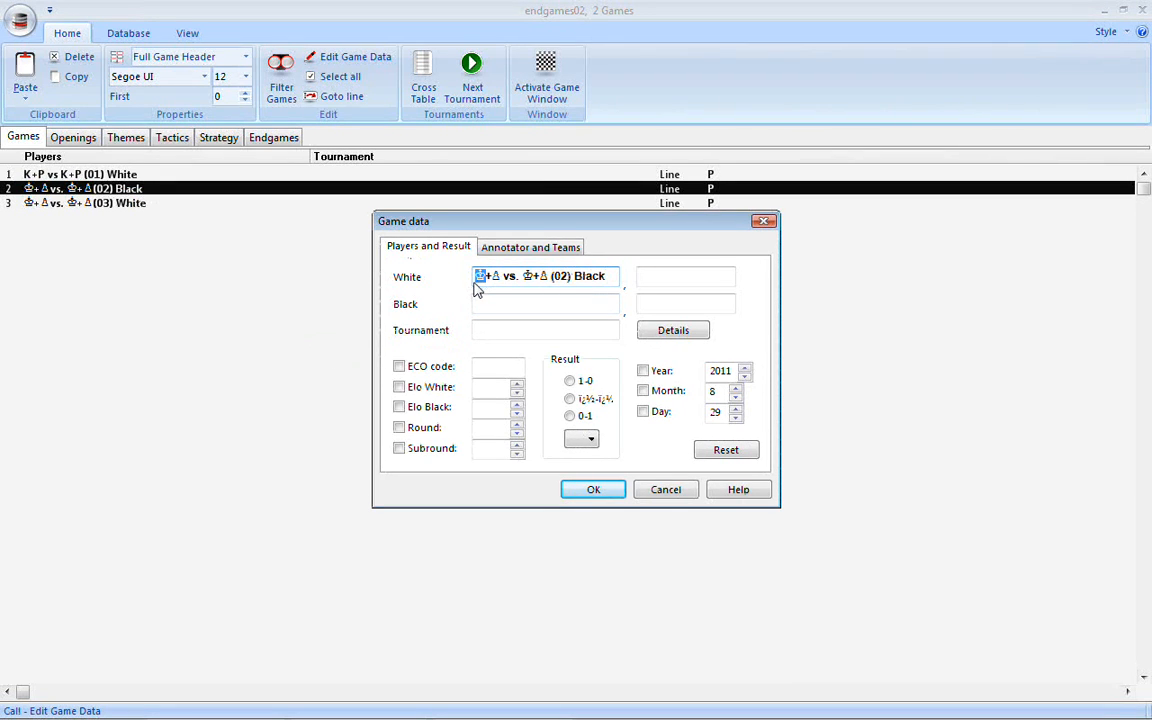
pyautogui.write('K')
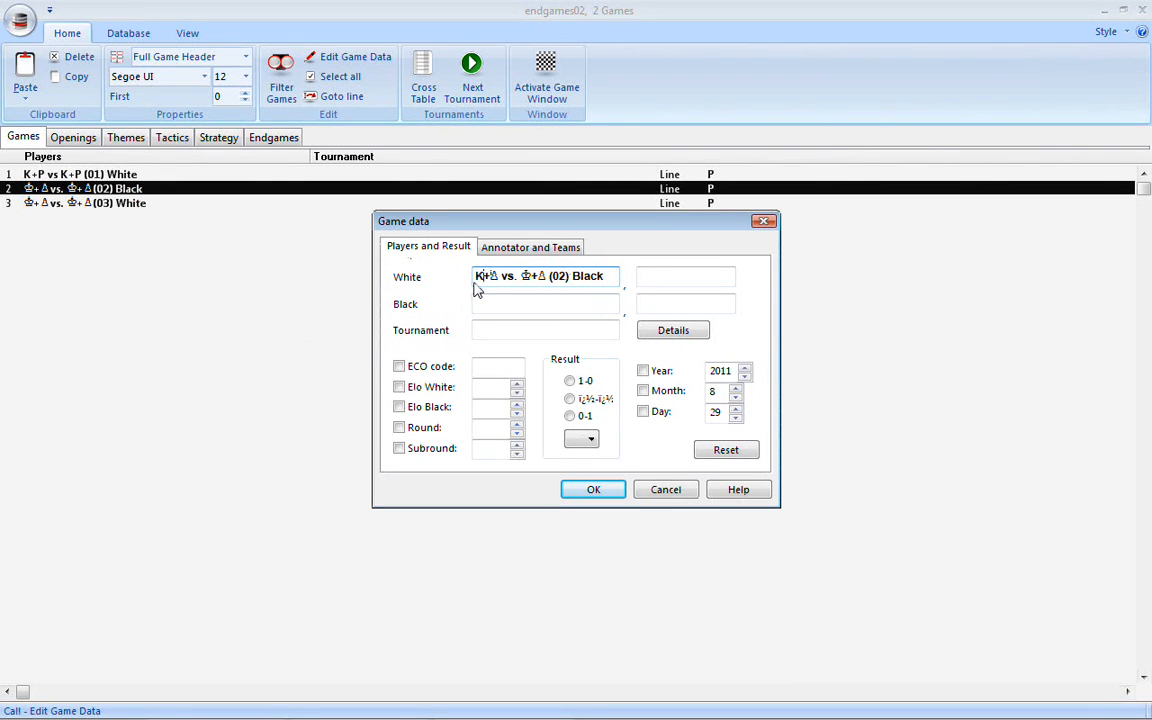
pyautogui.press('Right')
pyautogui.press('Delete')
pyautogui.write('P')
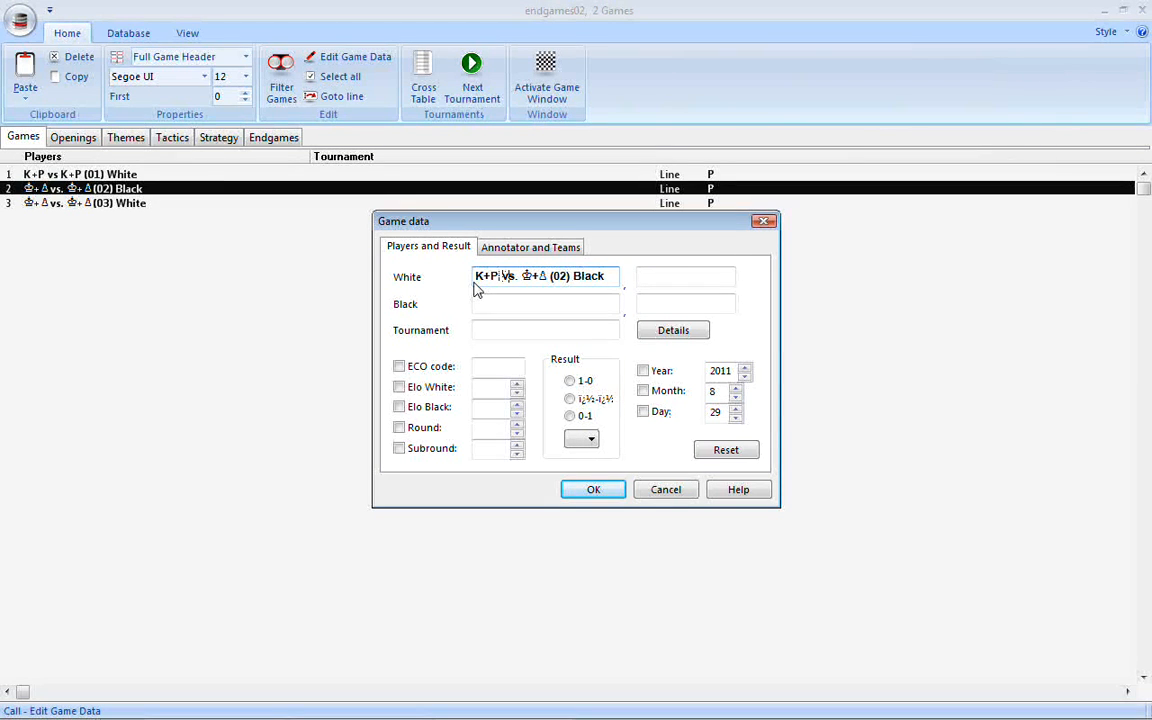
pyautogui.press('Delete')
pyautogui.write('K')
pyautogui.press('Delete')
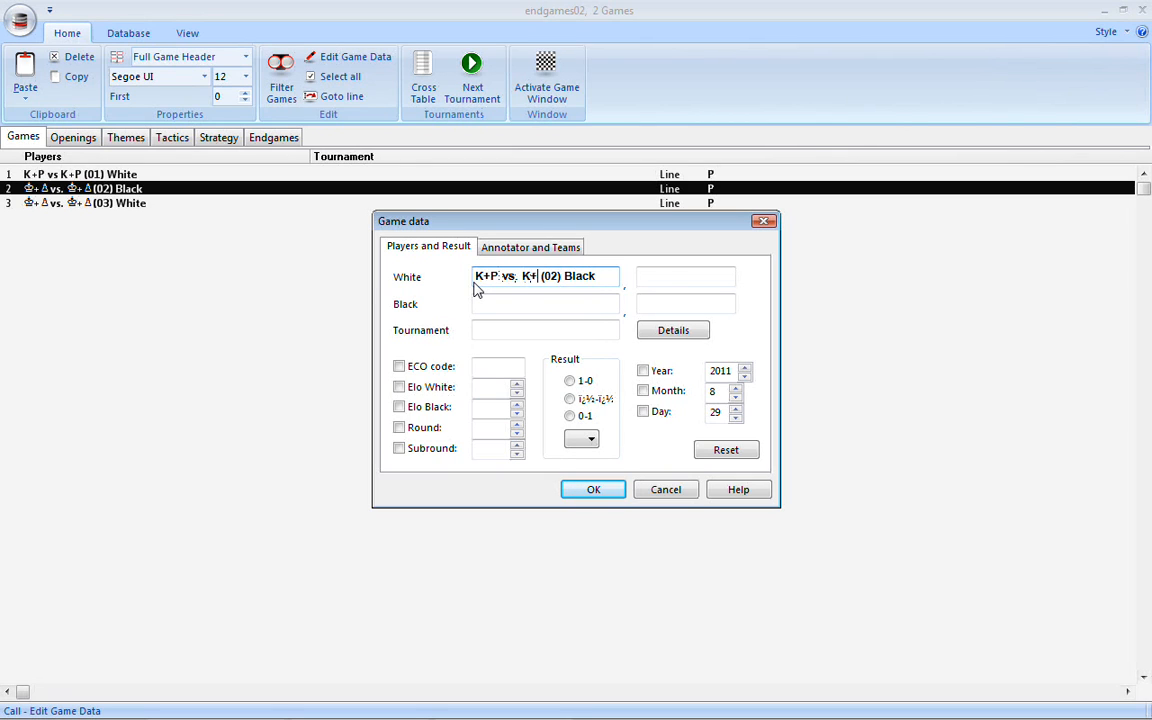
pyautogui.write('P')
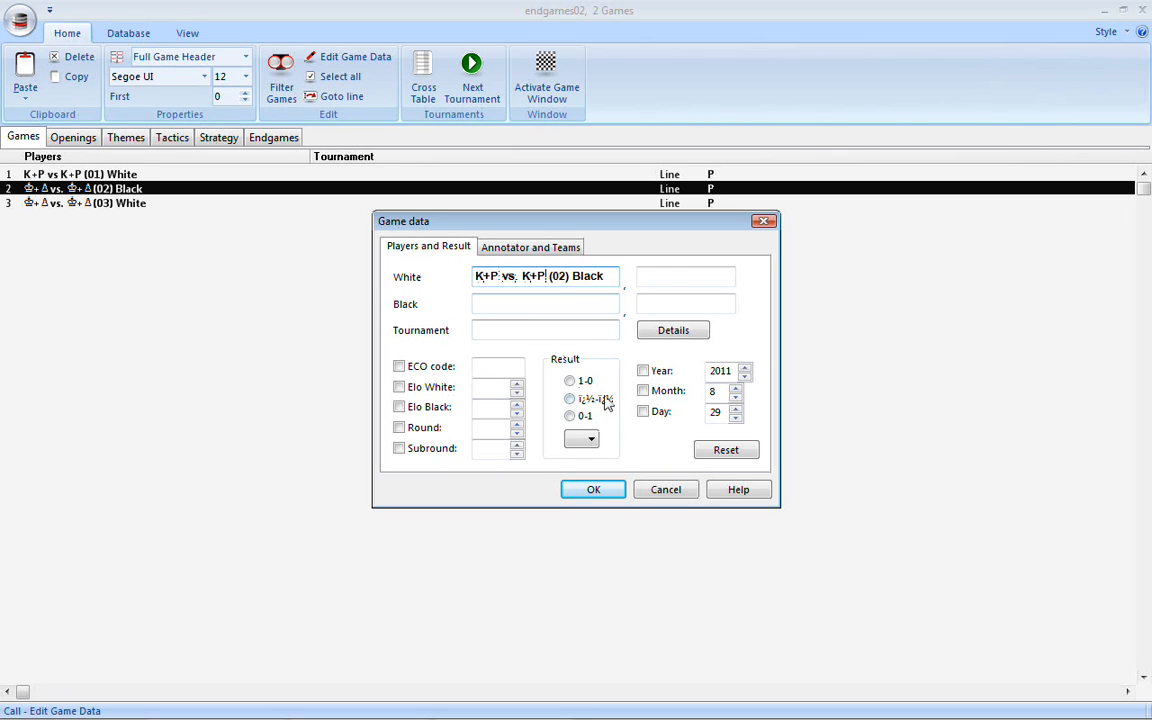
pyautogui.click(596, 489)
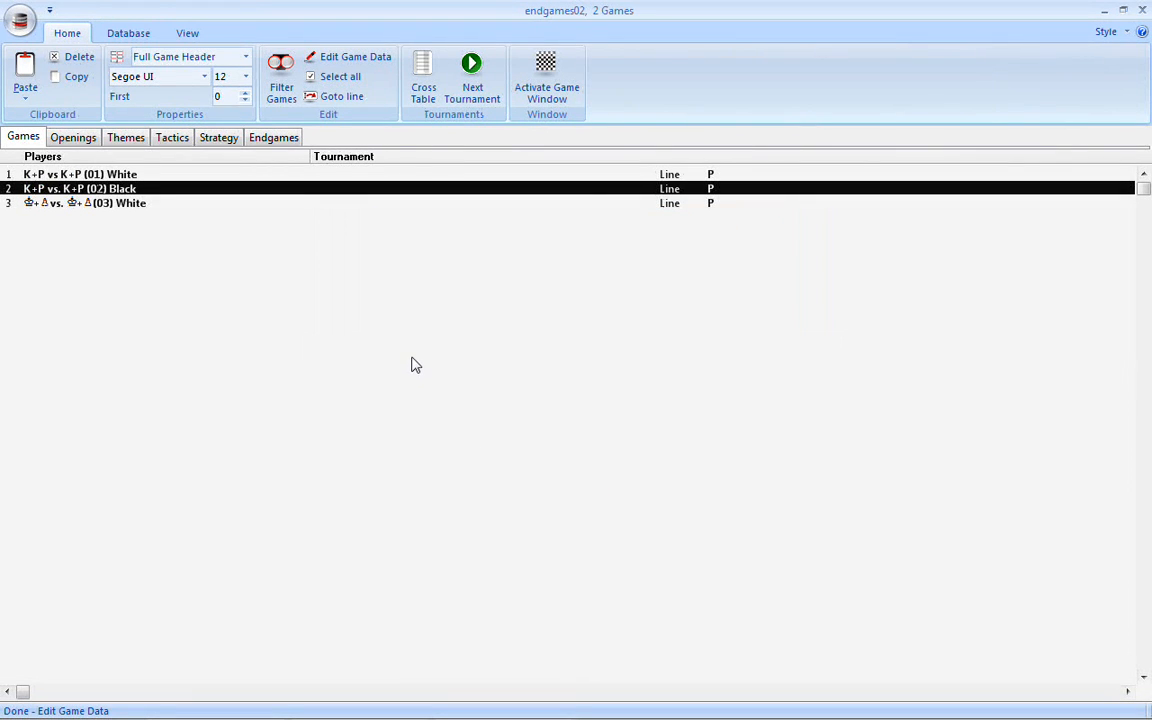
# Return to the board window, compare the 03 and 01 entries in endgame training, and close the dialog without starting one
pyautogui.moveTo(432, 717)
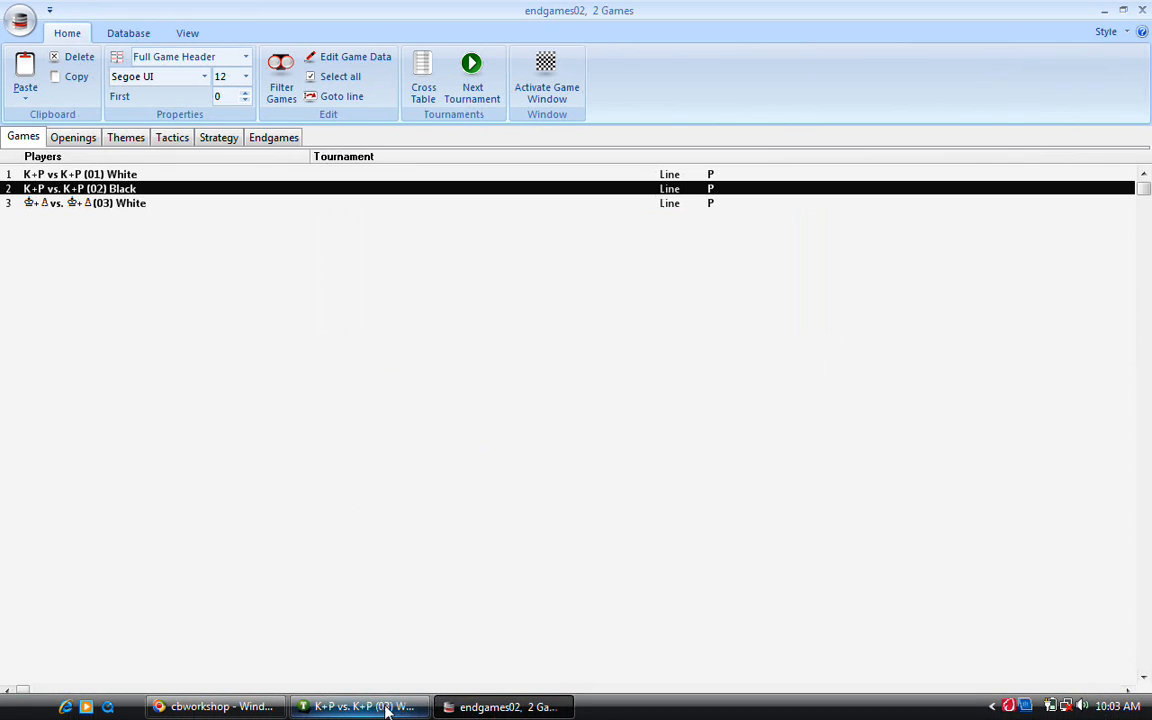
pyautogui.click(388, 708)
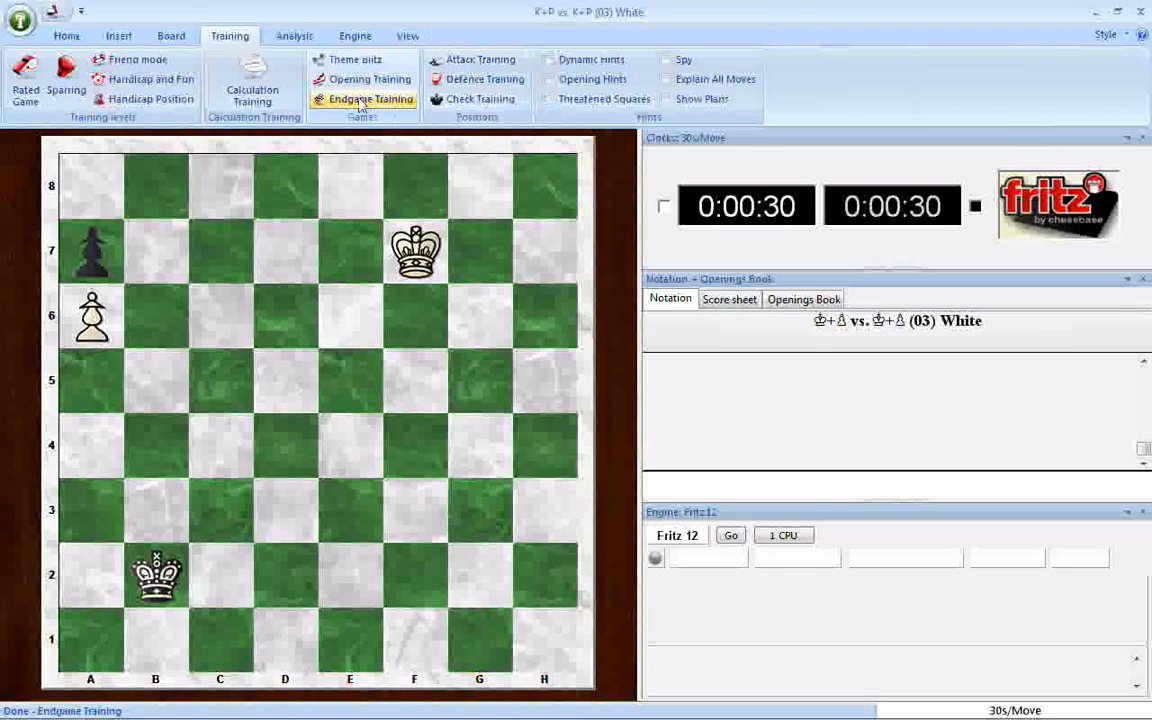
pyautogui.click(362, 102)
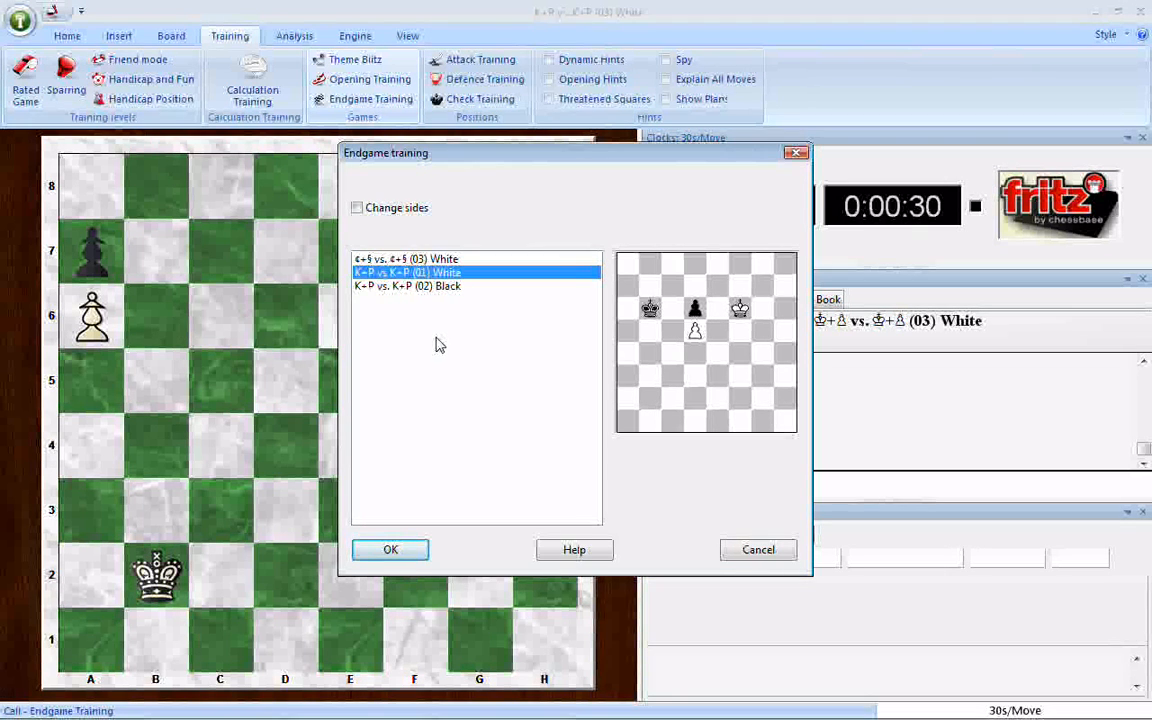
pyautogui.click(386, 259)
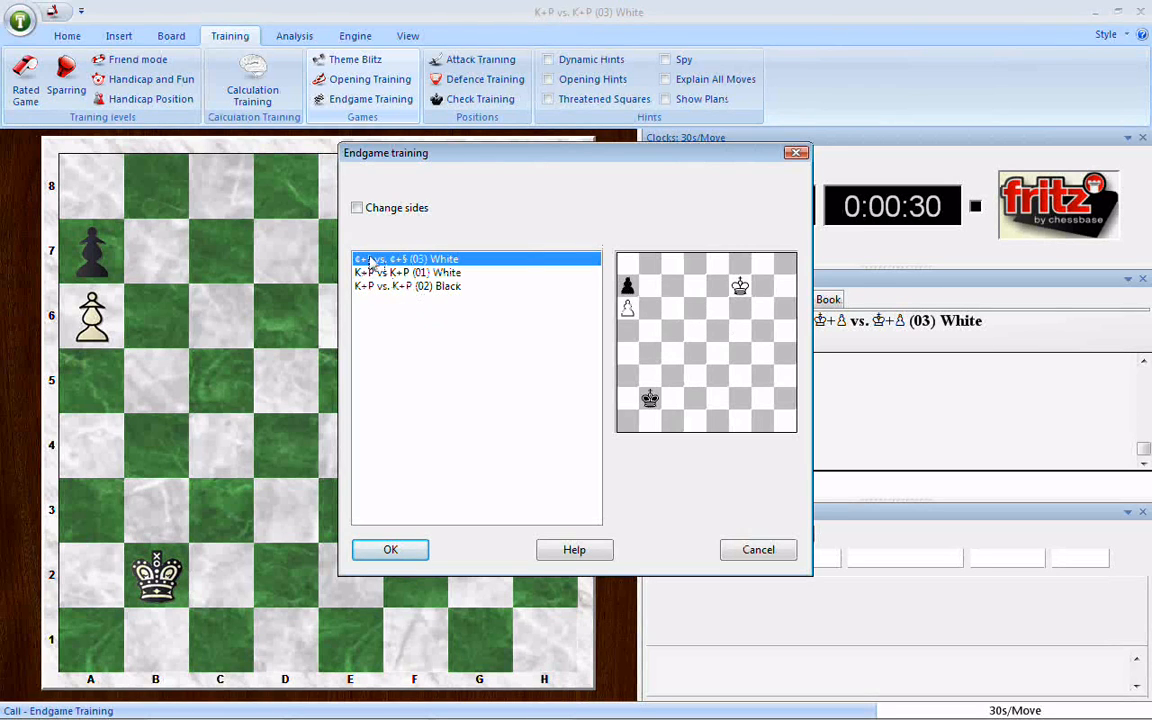
pyautogui.click(360, 273)
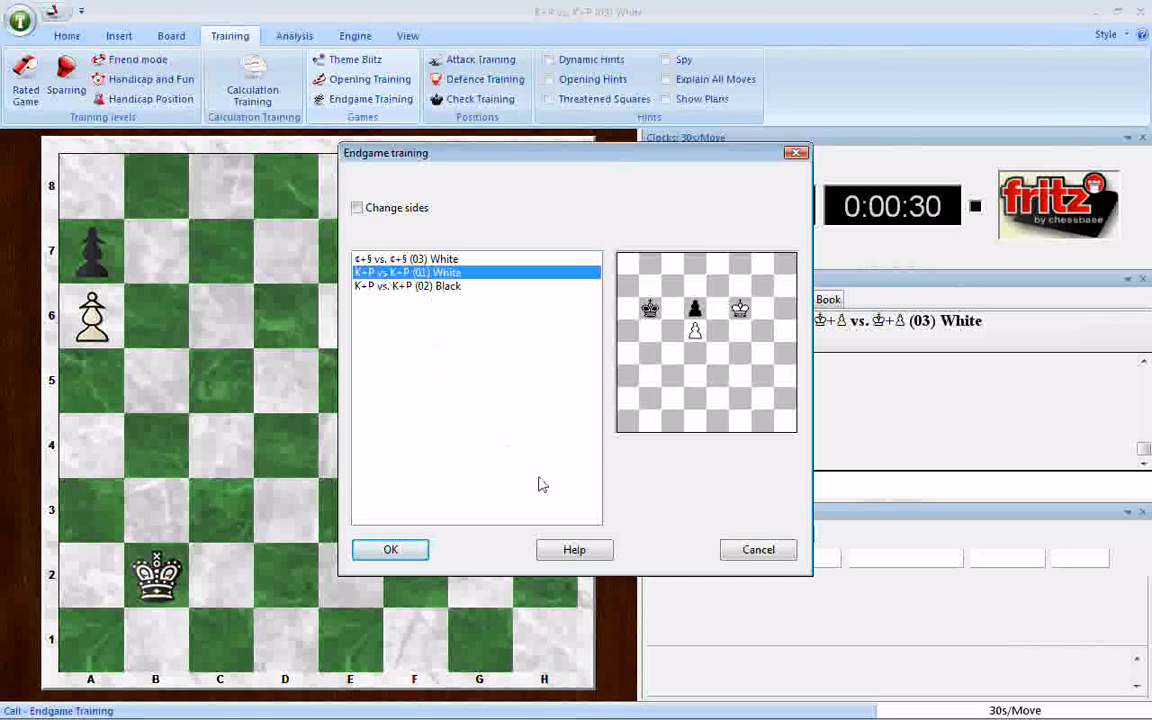
pyautogui.click(752, 553)
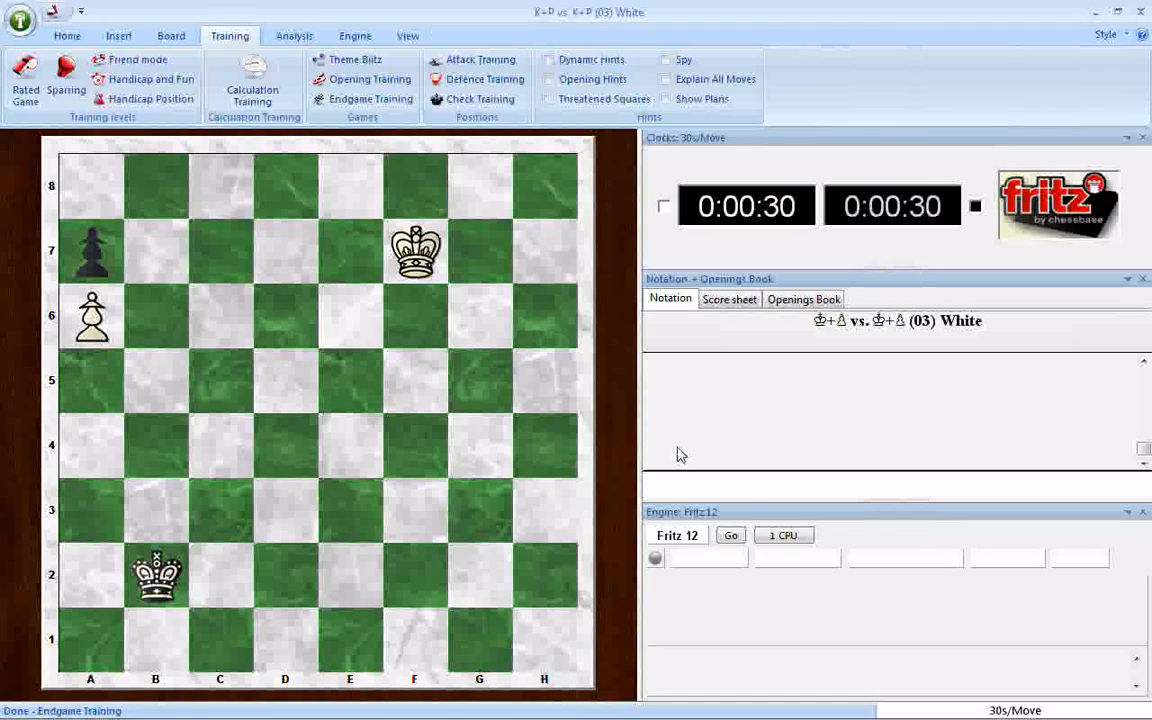
# Add English sample text before the first move, "K khfvrtkl ButryutyN", to try the automatic piece symbols
pyautogui.hotkey('ctrl', 'shift', 'a')
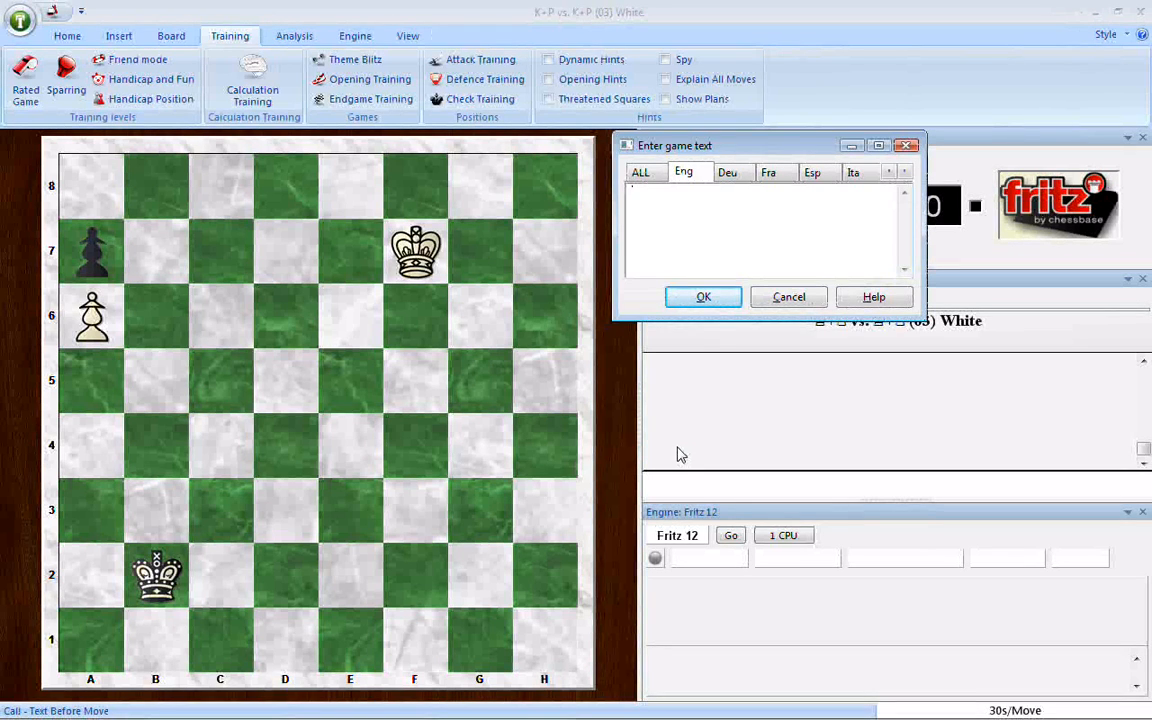
pyautogui.write('K')
pyautogui.write('khfvrtk')
pyautogui.write('l Butryuty')
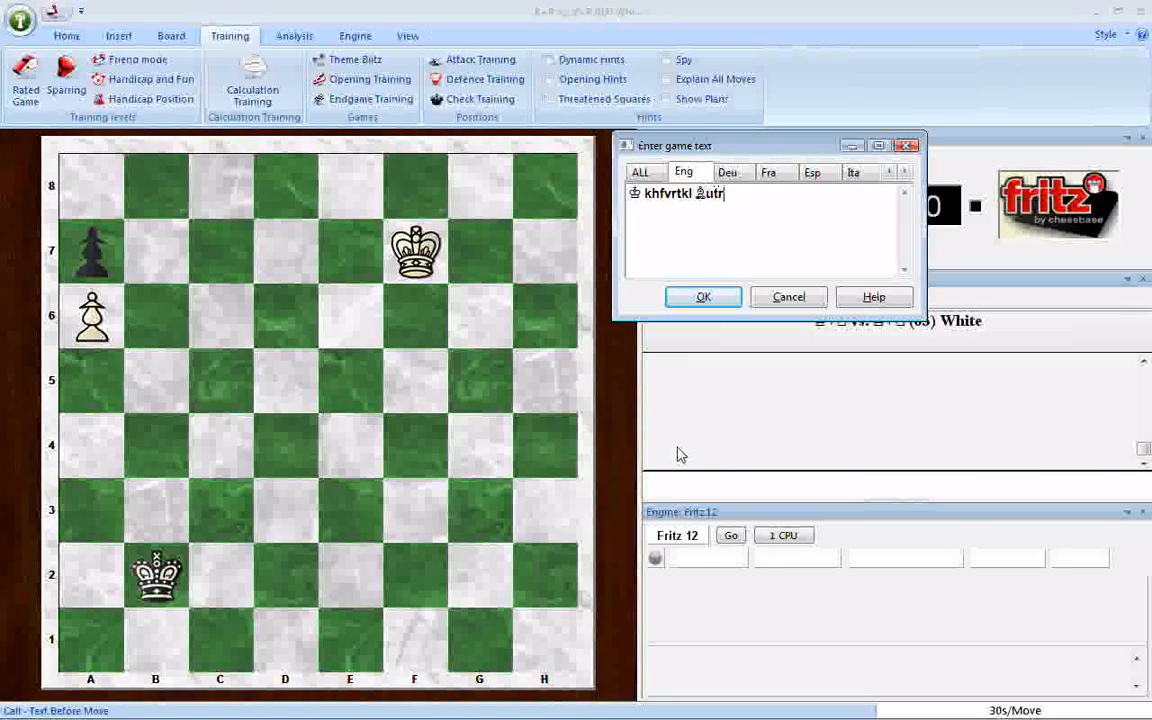
pyautogui.write('N')
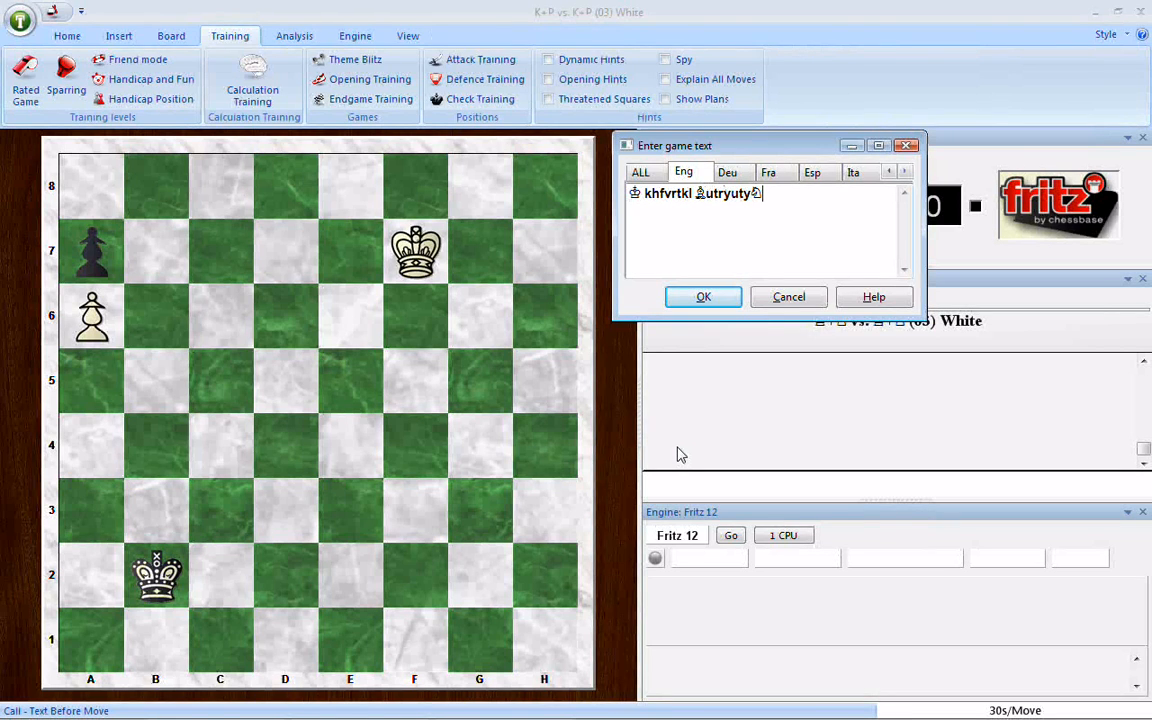
pyautogui.click(700, 295)
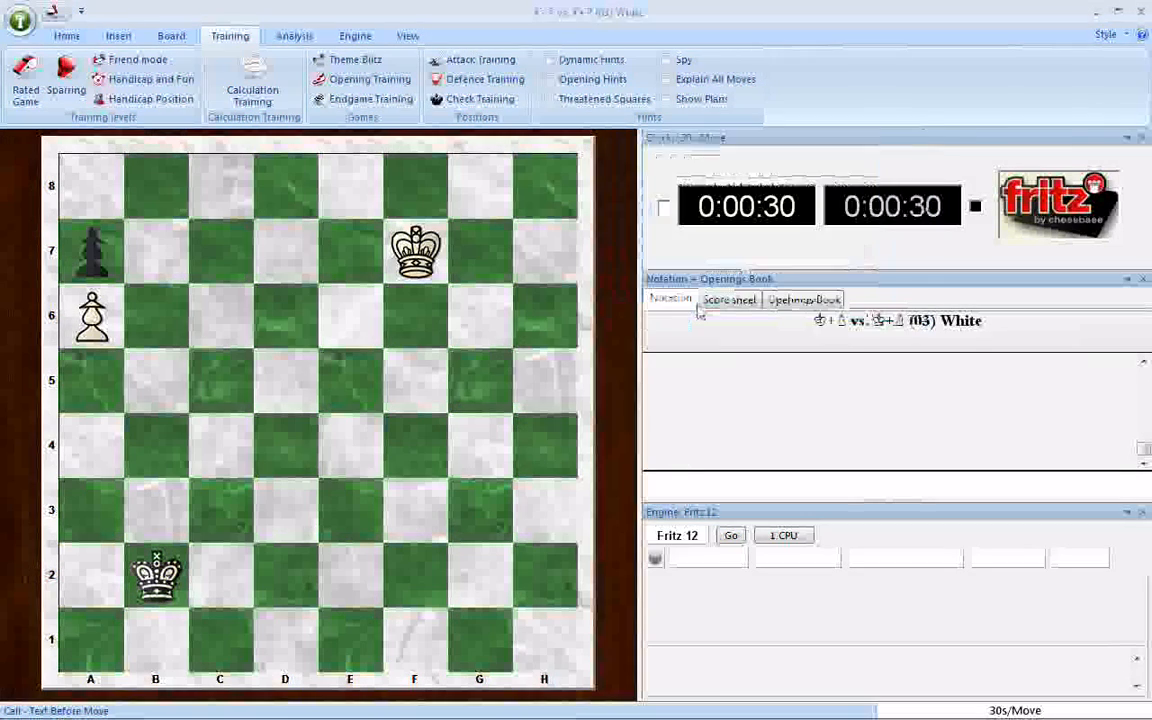
# Close the notation pane and start endgame training with the K+P vs K+P (01) White position
pyautogui.rightClick(761, 410)
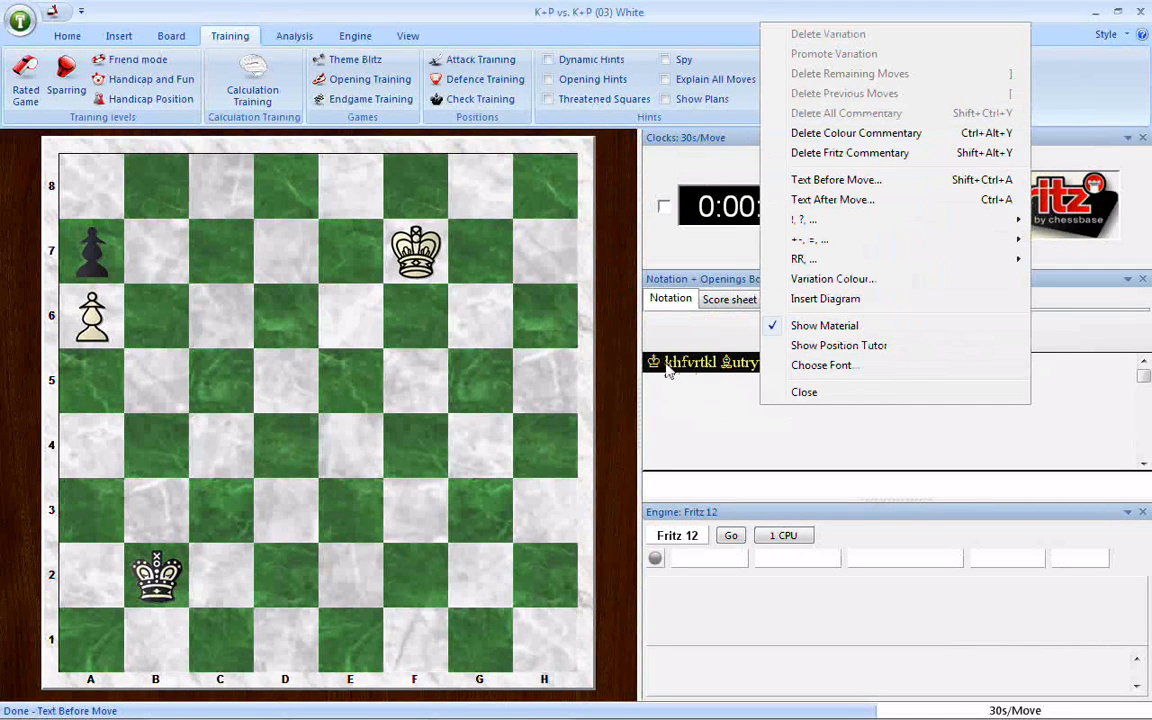
pyautogui.click(801, 393)
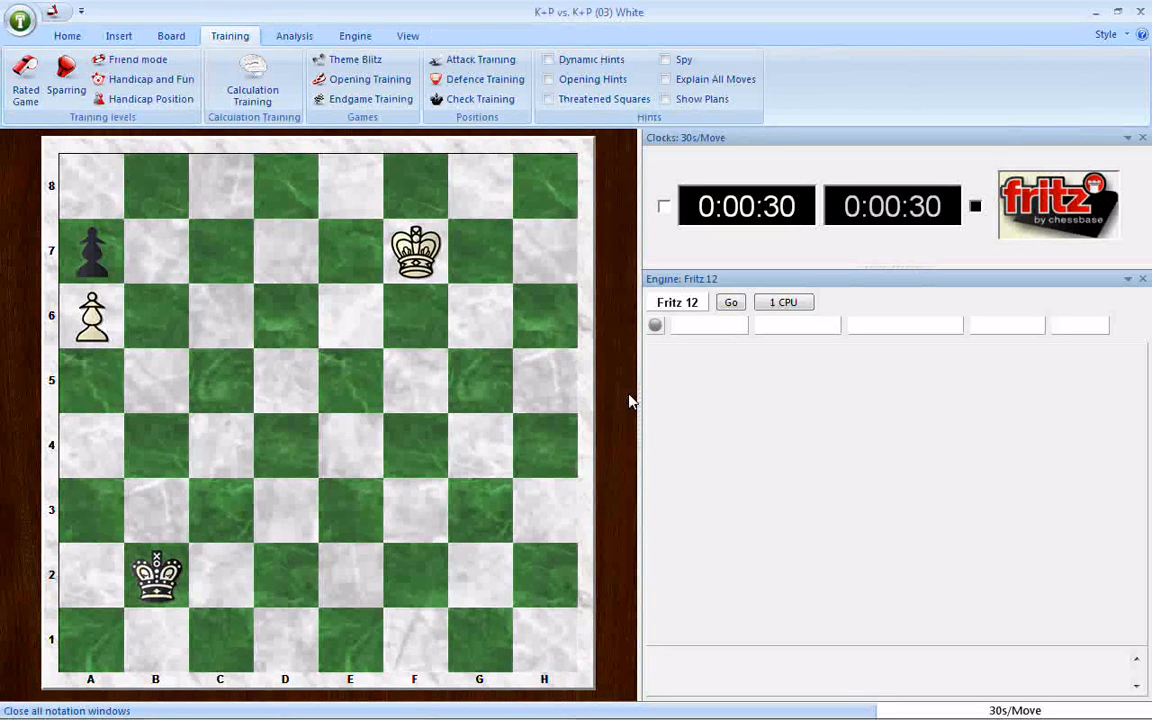
pyautogui.click(362, 100)
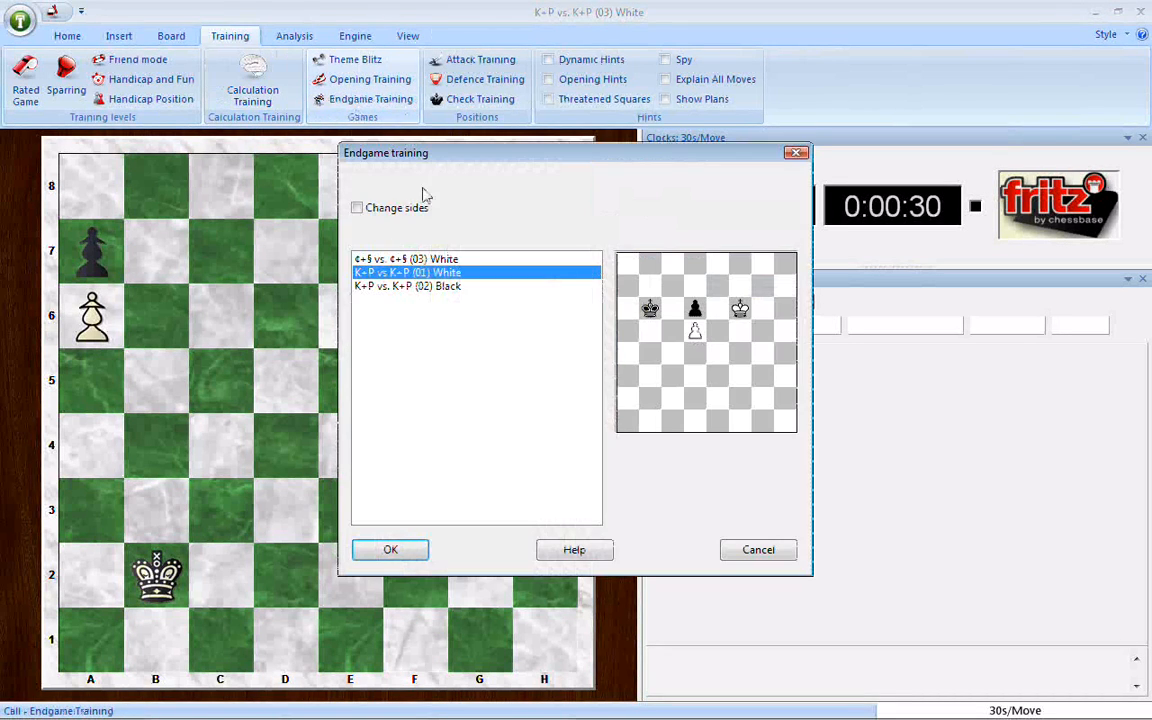
pyautogui.click(390, 550)
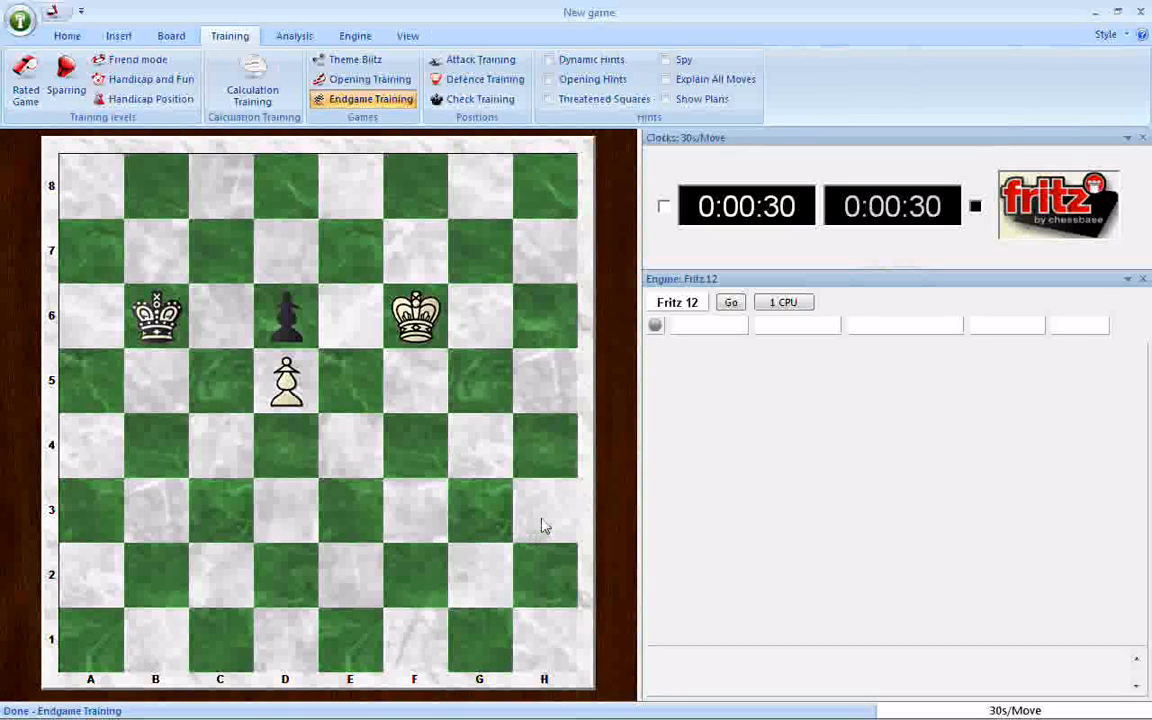
# Play White's moves in the training game: king to e7, win the black d6 pawn and advance the white pawn to d6
pyautogui.moveTo(380, 285); pyautogui.dragTo(365, 245)
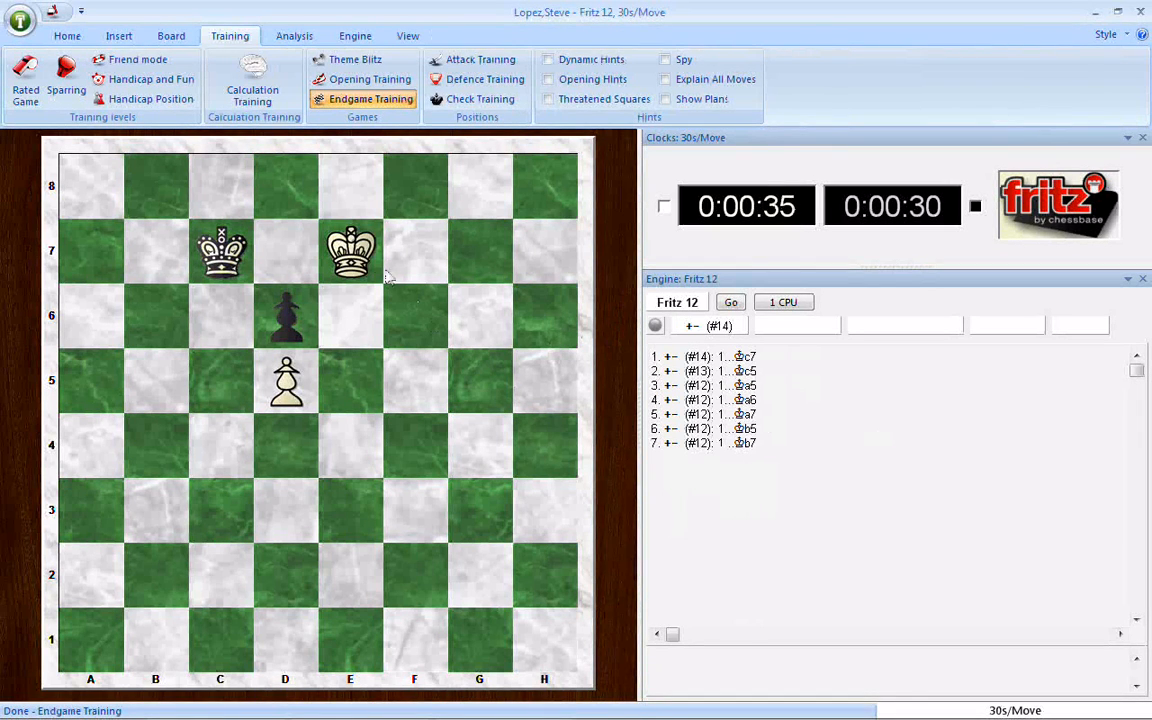
pyautogui.moveTo(328, 234); pyautogui.dragTo(220, 316)
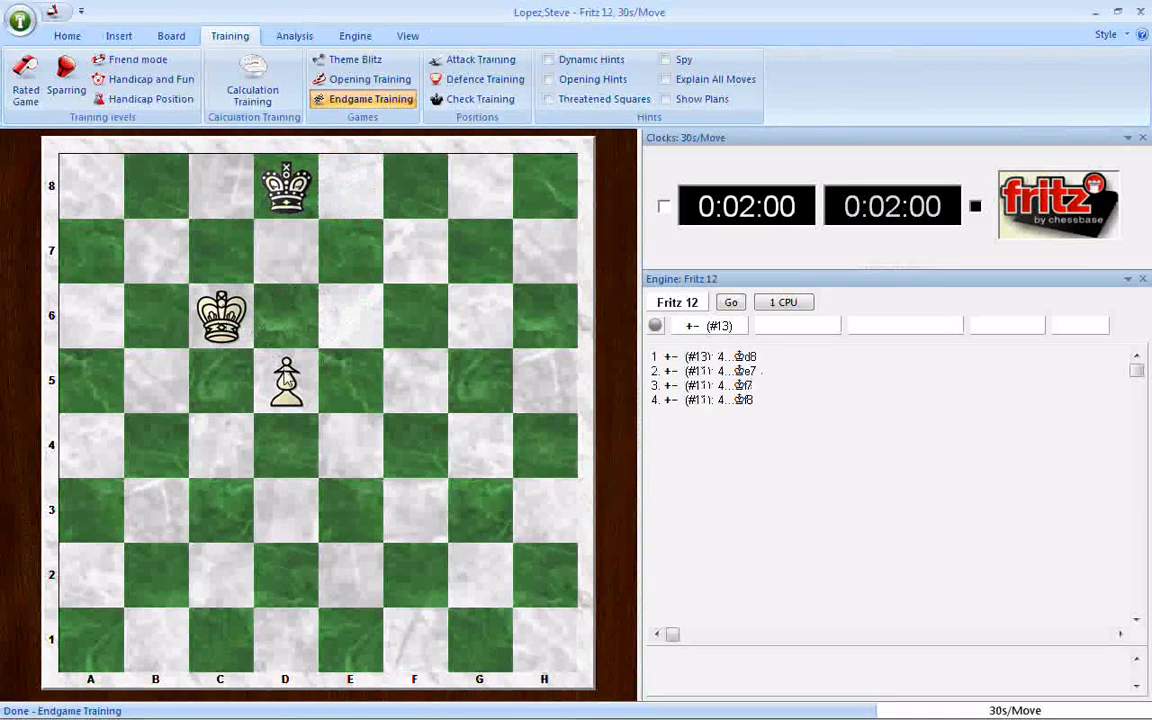
pyautogui.moveTo(286, 378); pyautogui.dragTo(350, 315)
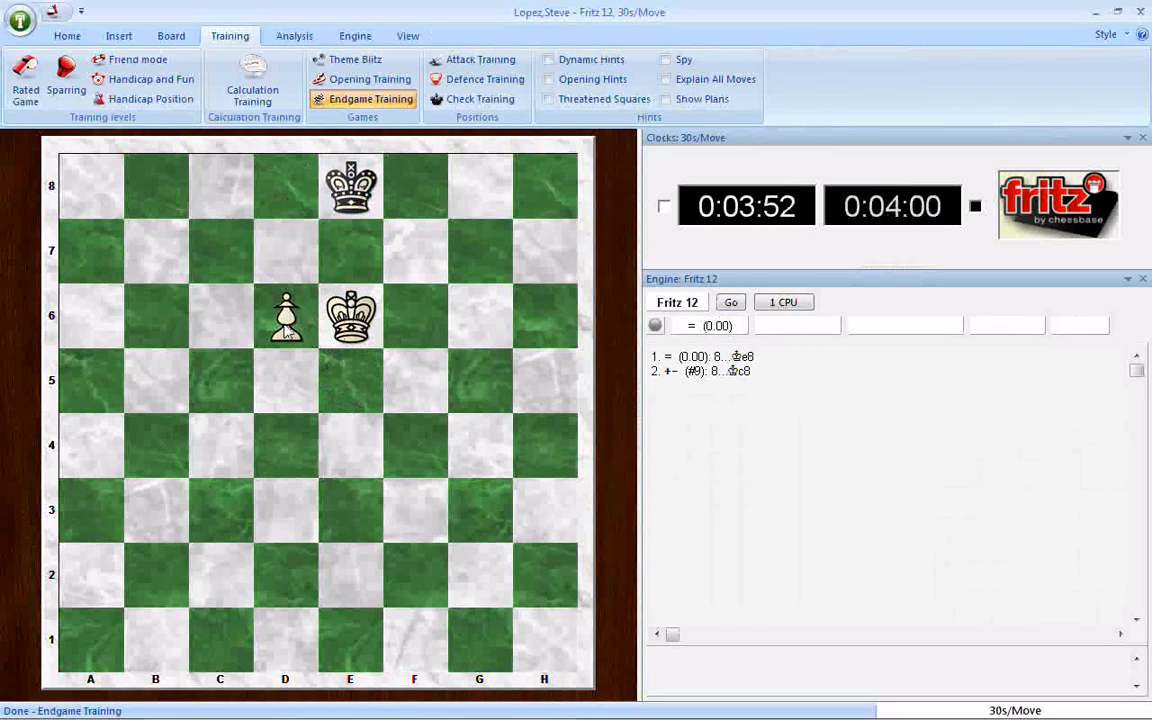